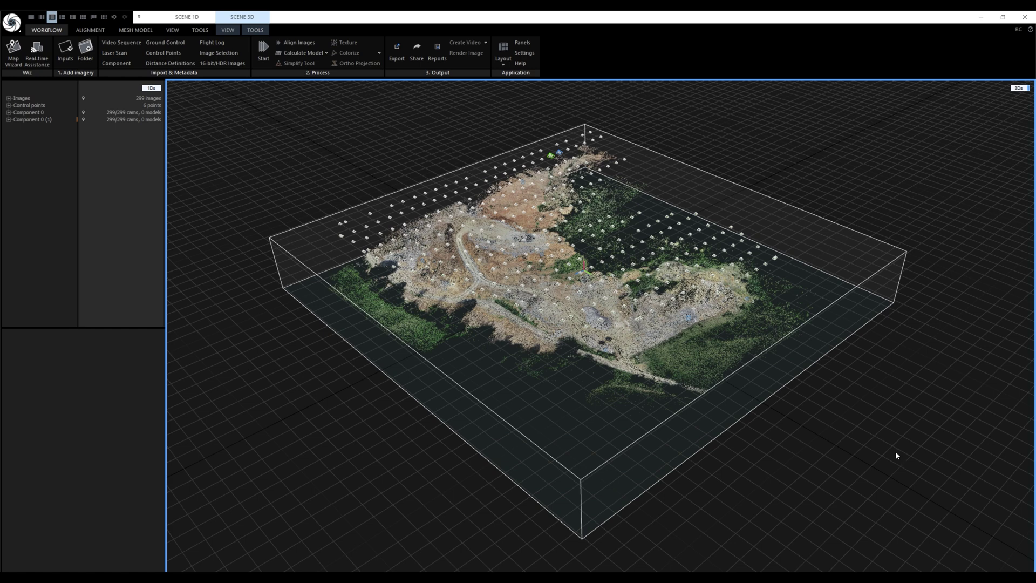
Import the DroneGuide.rcbox reconstruction region so the box tightly encloses the quarry.
click(804, 376)
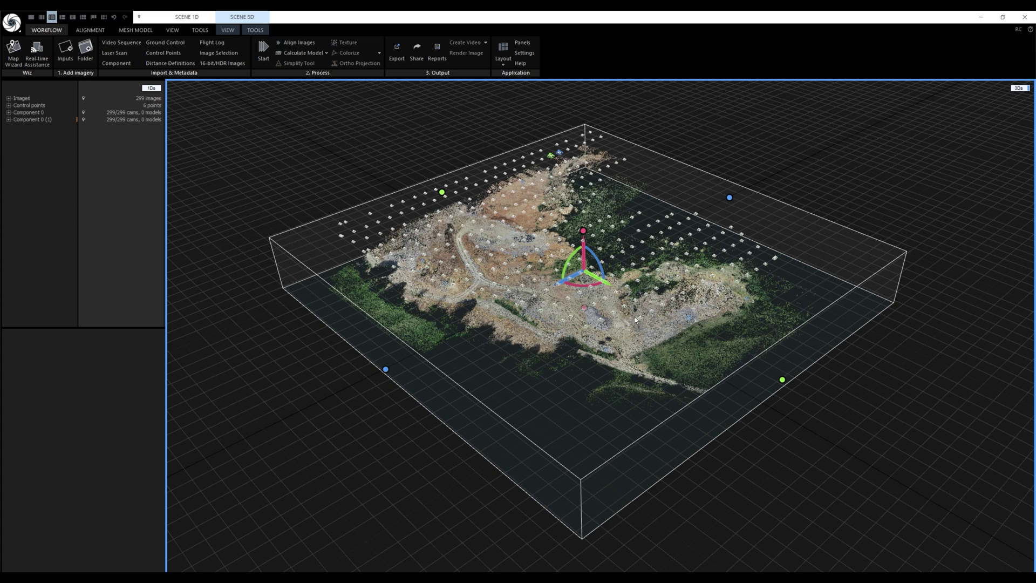
click(144, 31)
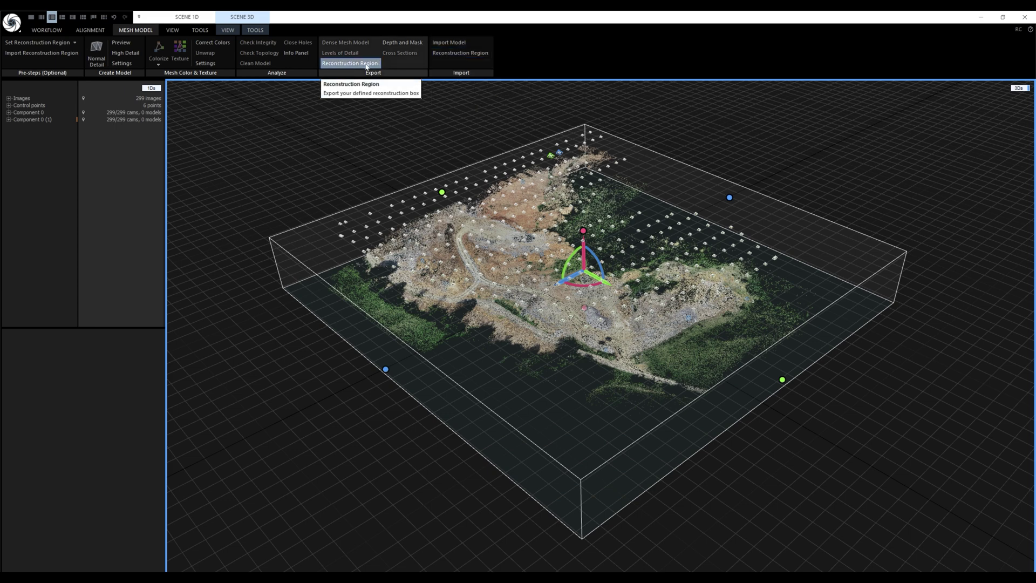
click(465, 54)
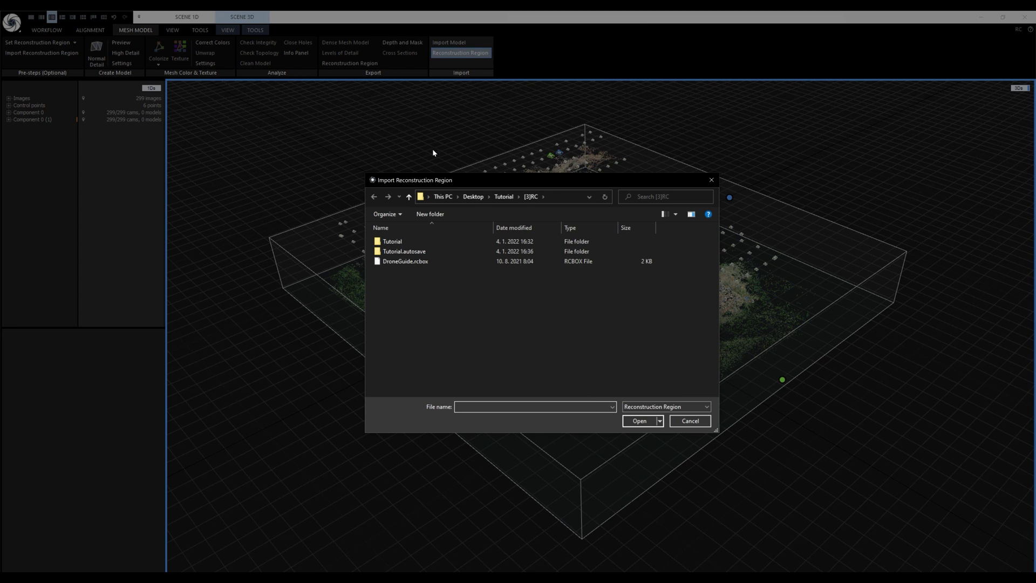
click(402, 263)
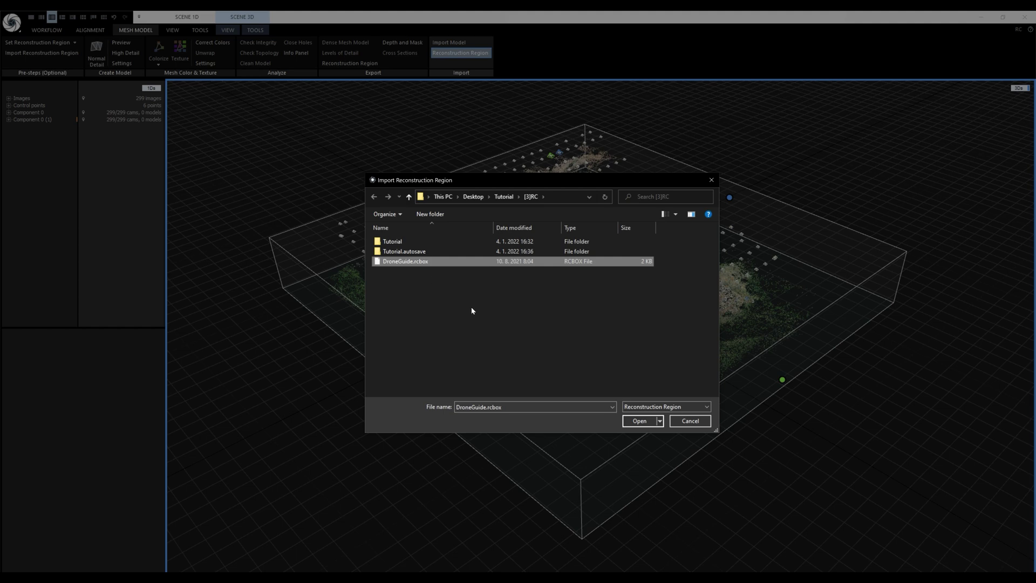
click(646, 421)
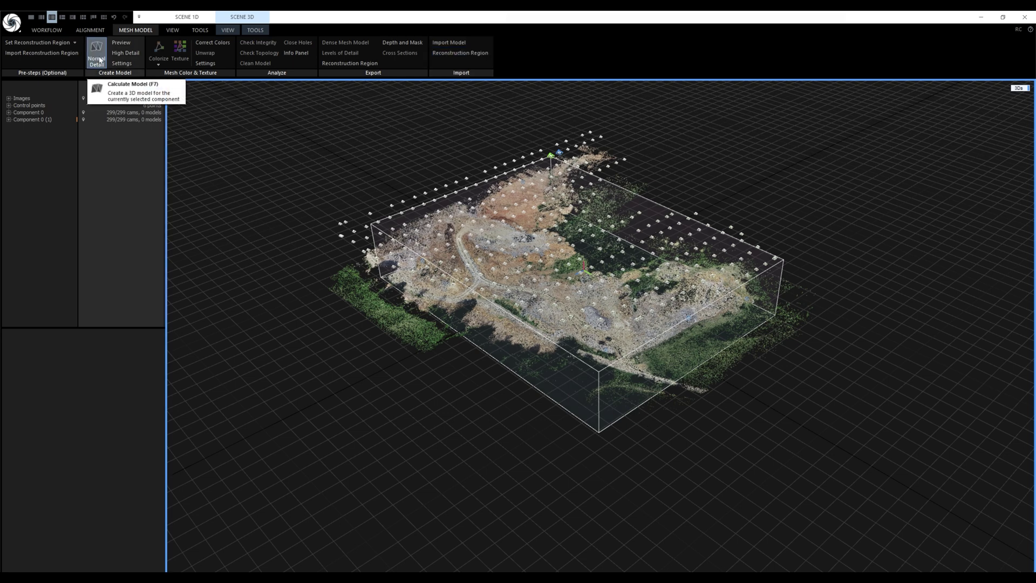
Calculate a Normal Detail model with F7 and save the project with Ctrl+S.
key(F7)
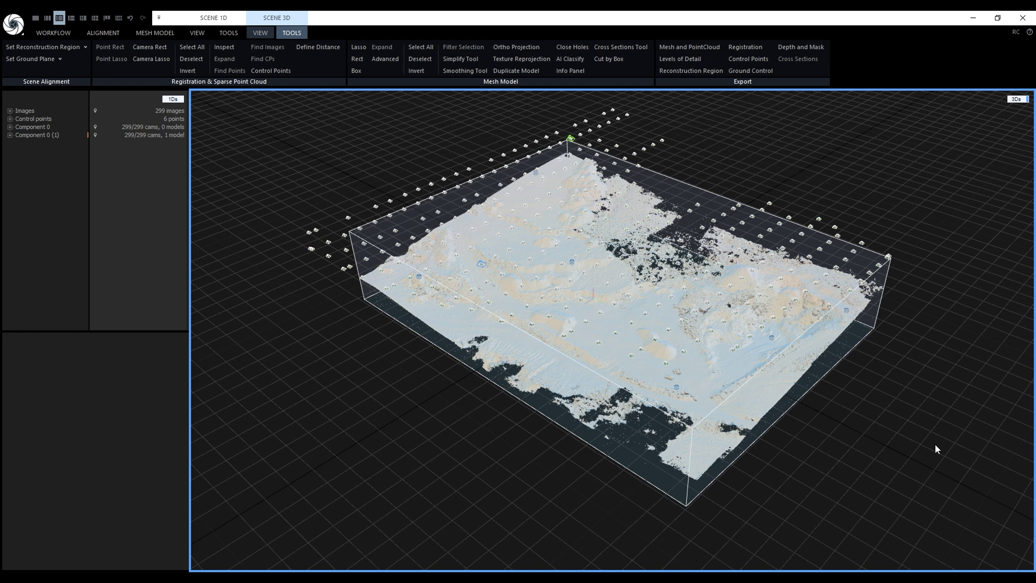
key(ctrl+s)
drag(899, 393, 715, 399)
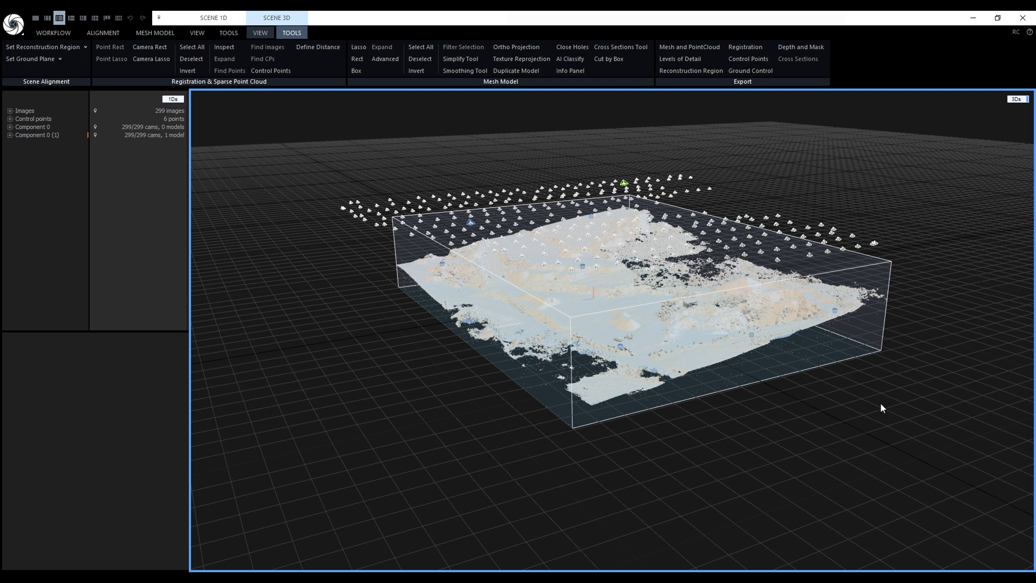
From a top view, lasso the central quarry area and invert to select the surroundings.
click(359, 47)
drag(663, 231, 622, 359)
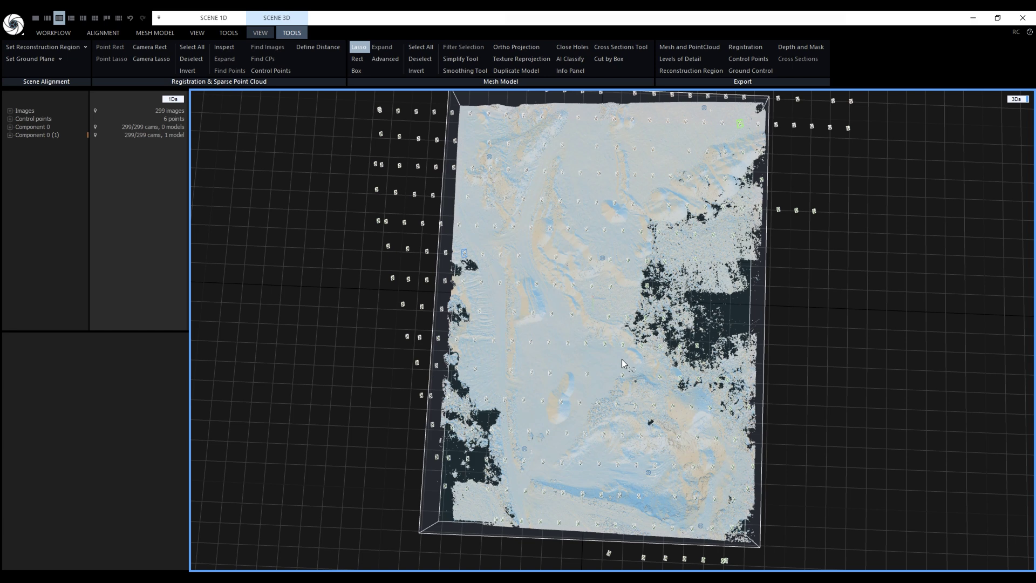
mouse_move(666, 211)
mouse_down()
mouse_move(703, 108)
mouse_move(525, 86)
mouse_move(459, 160)
mouse_move(516, 464)
mouse_move(559, 519)
mouse_move(625, 532)
mouse_move(714, 519)
mouse_move(636, 365)
mouse_up()
drag(639, 274, 639, 274)
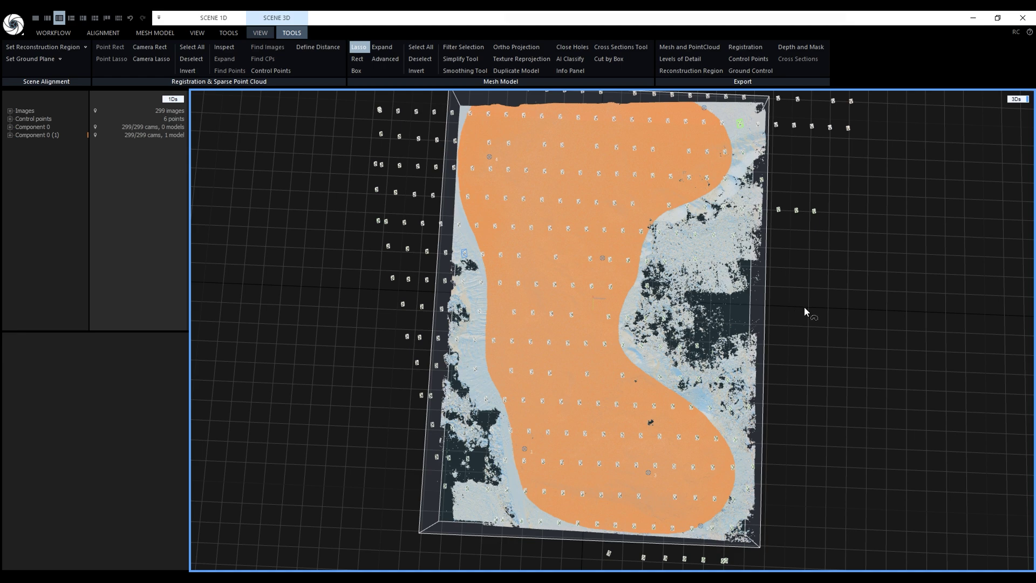
click(416, 71)
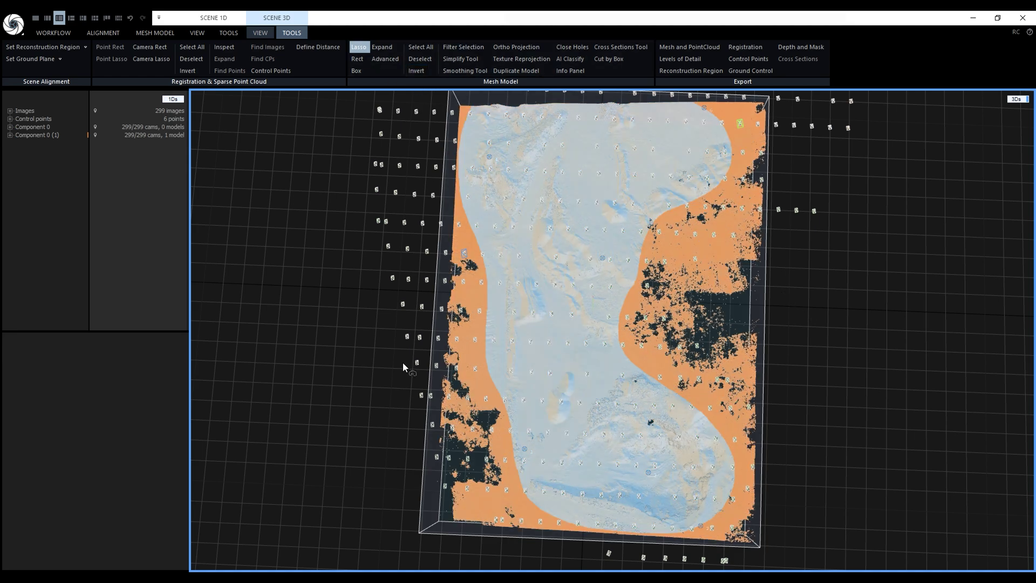
drag(400, 370, 472, 285)
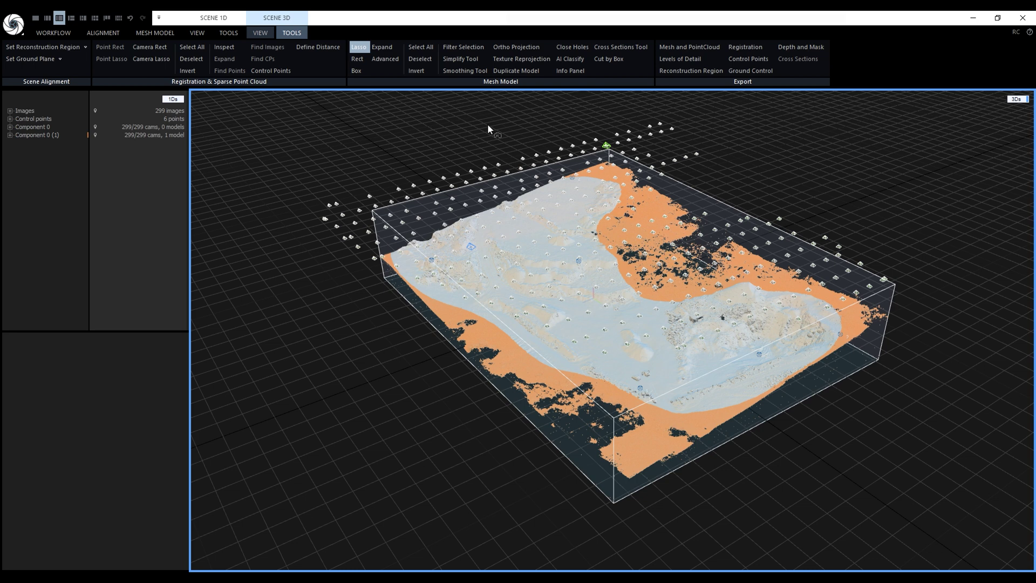
Add marginal triangles to the selection and filter it into a new quarry-only model.
click(359, 47)
click(382, 60)
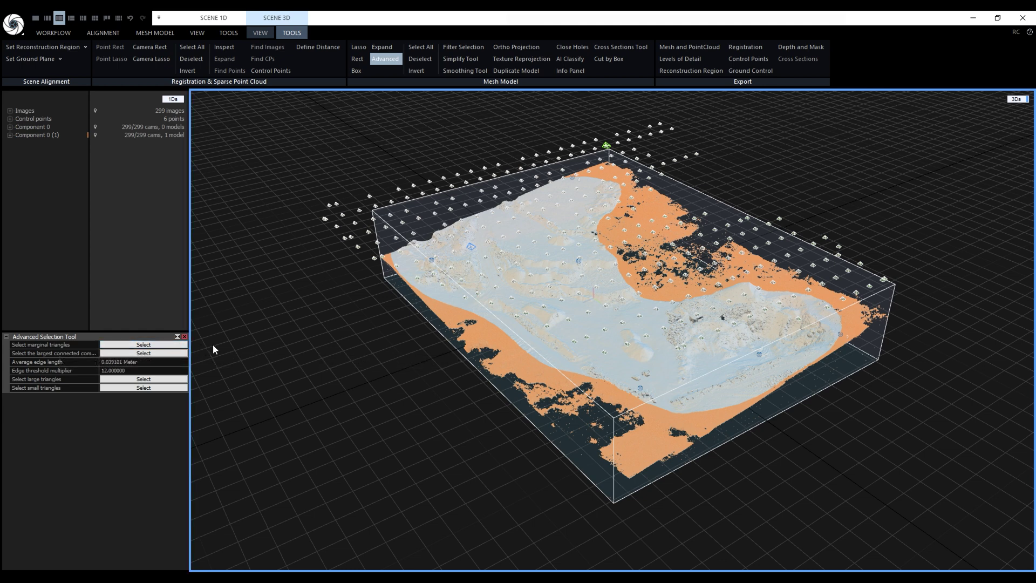
key(ctrl)
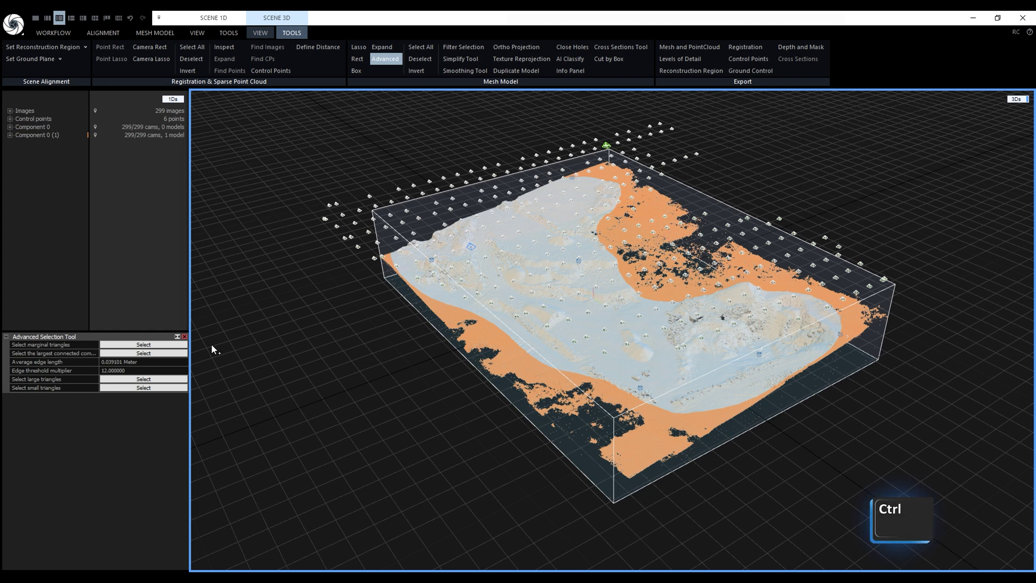
ctrl+click(162, 344)
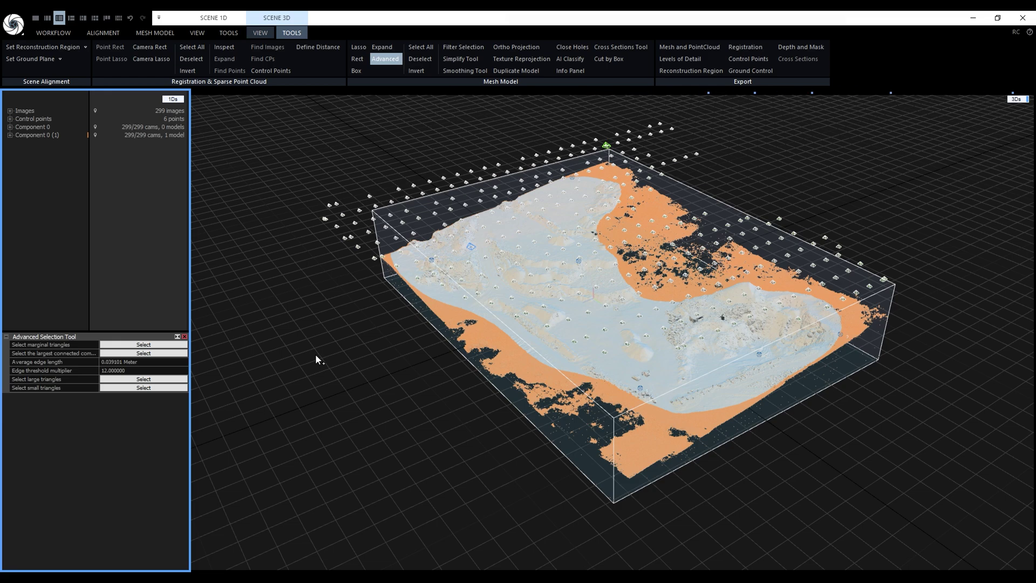
drag(519, 436, 513, 388)
click(460, 48)
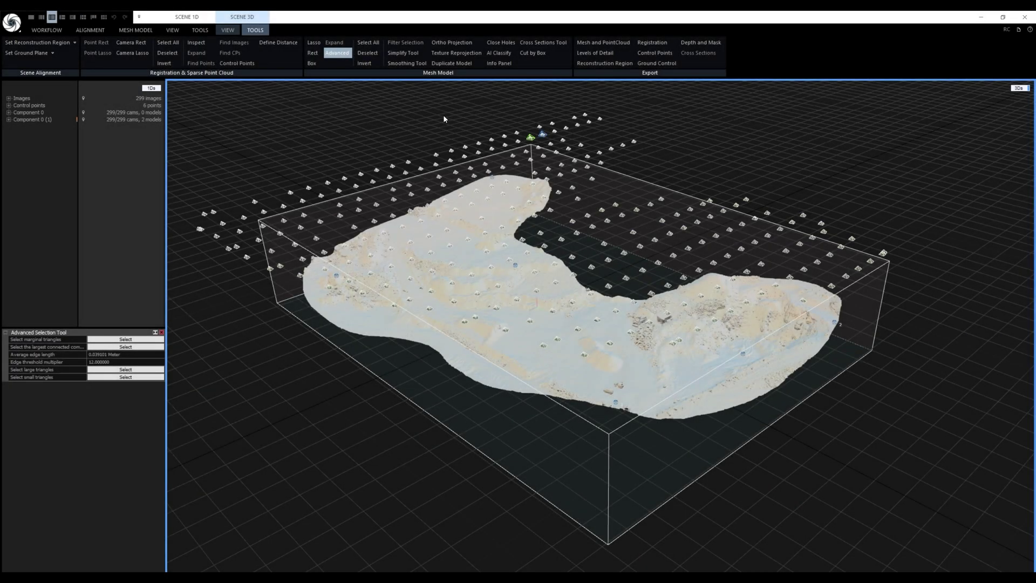
click(363, 63)
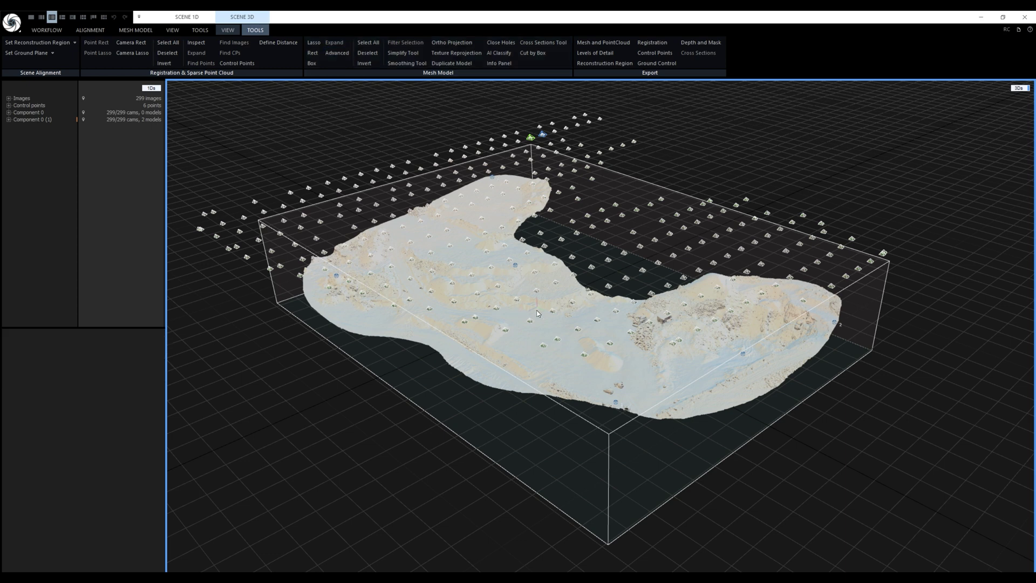
Rename Model 1 in Component 0 to 'Source'.
click(9, 119)
click(30, 134)
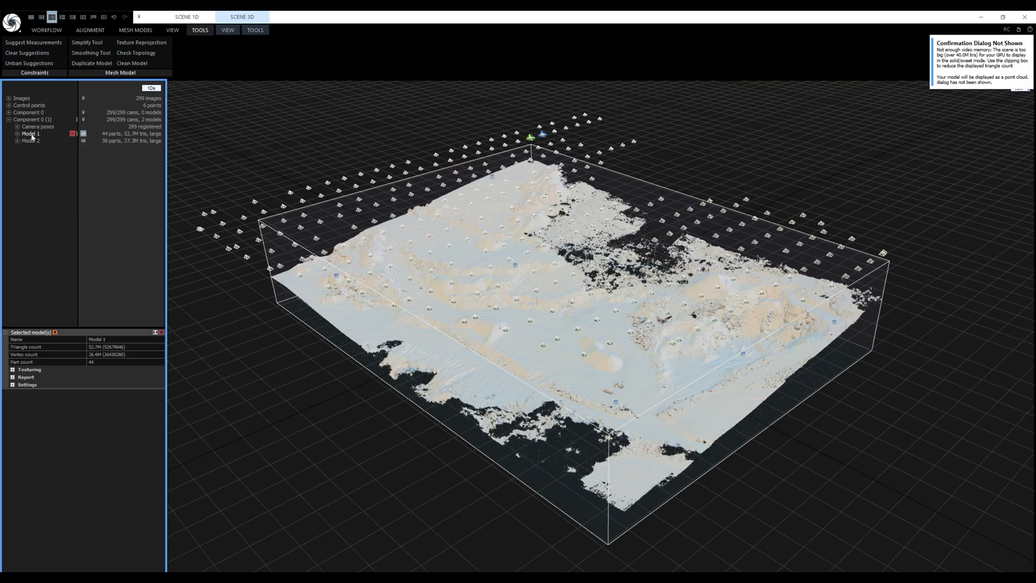
click(81, 341)
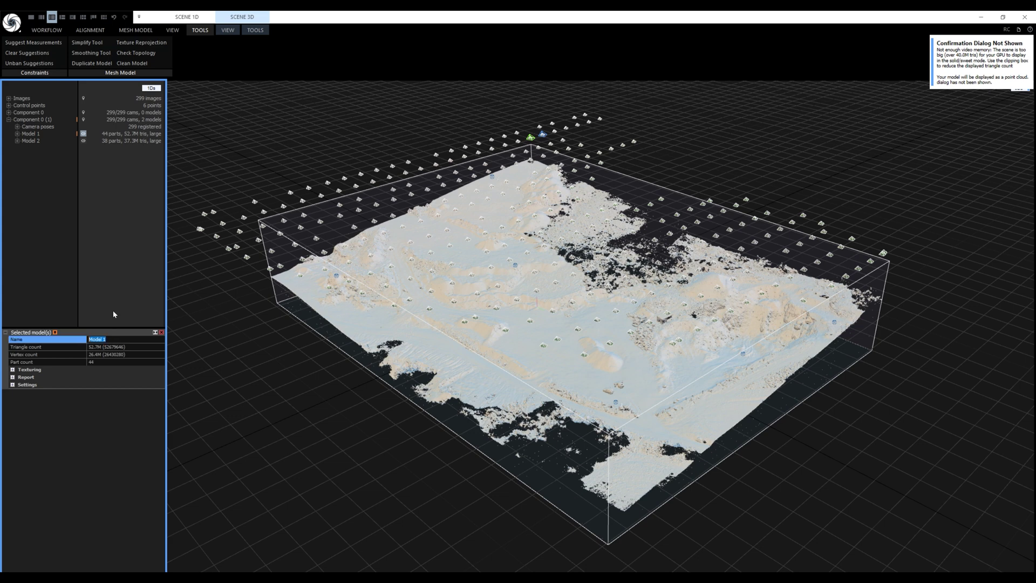
text(Source)
key(Return)
Rename Model 2 to 'Cleaned'.
click(34, 143)
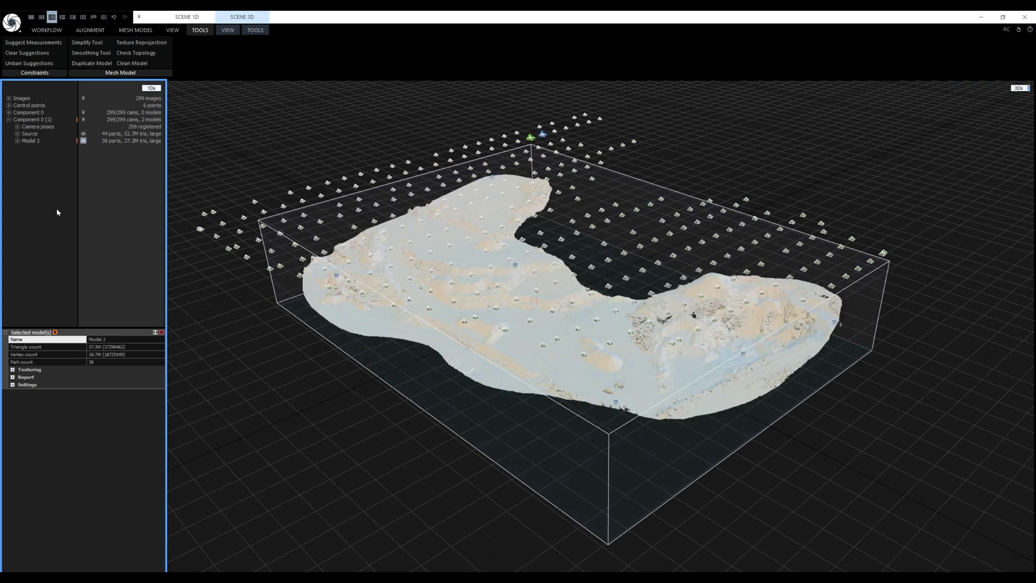
click(81, 340)
text(cleaned)
key(Return)
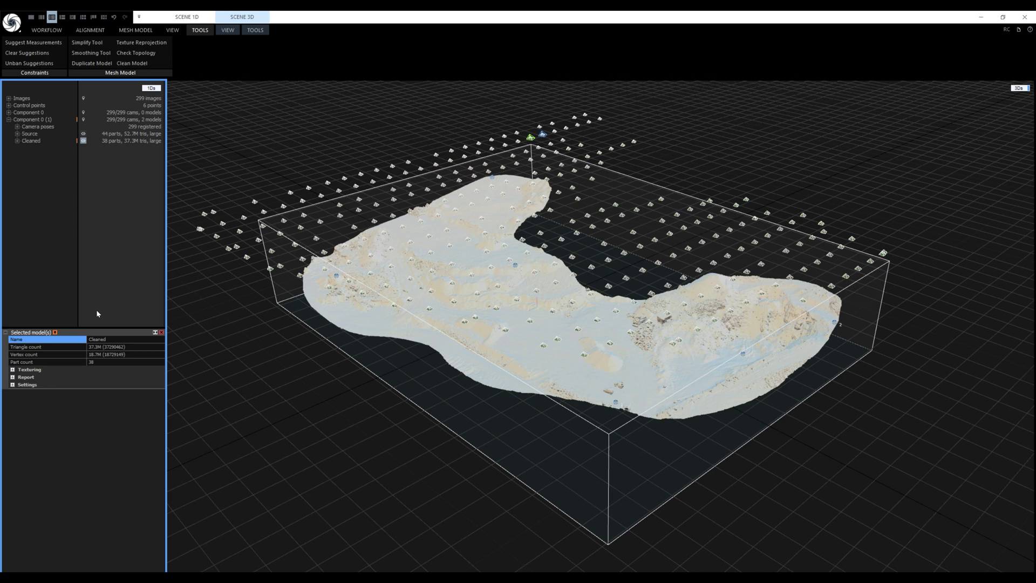
Try the Maximal texture count style in Color and Texture Settings, then revert to Fixed texel size.
click(146, 30)
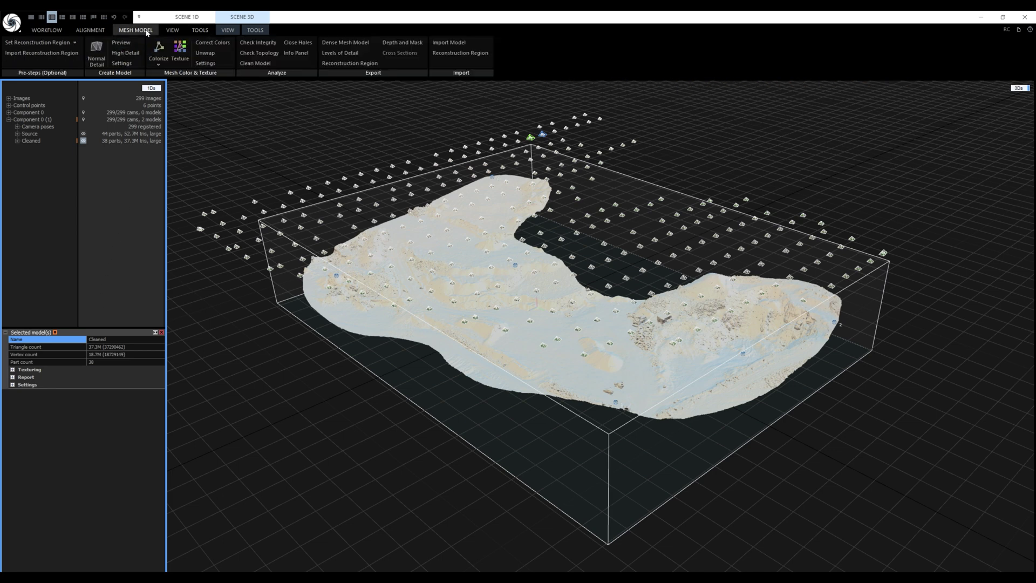
click(205, 63)
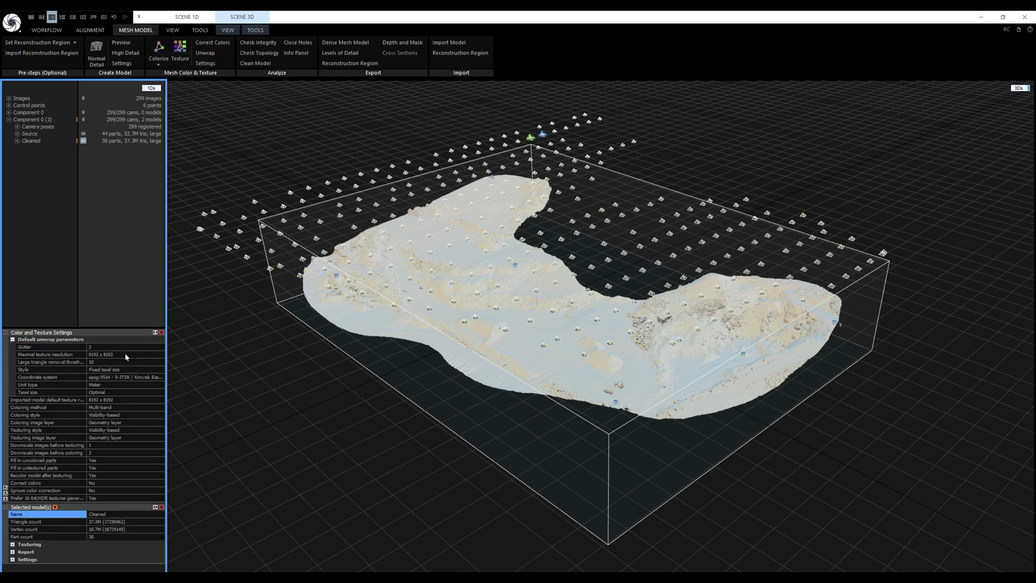
click(151, 369)
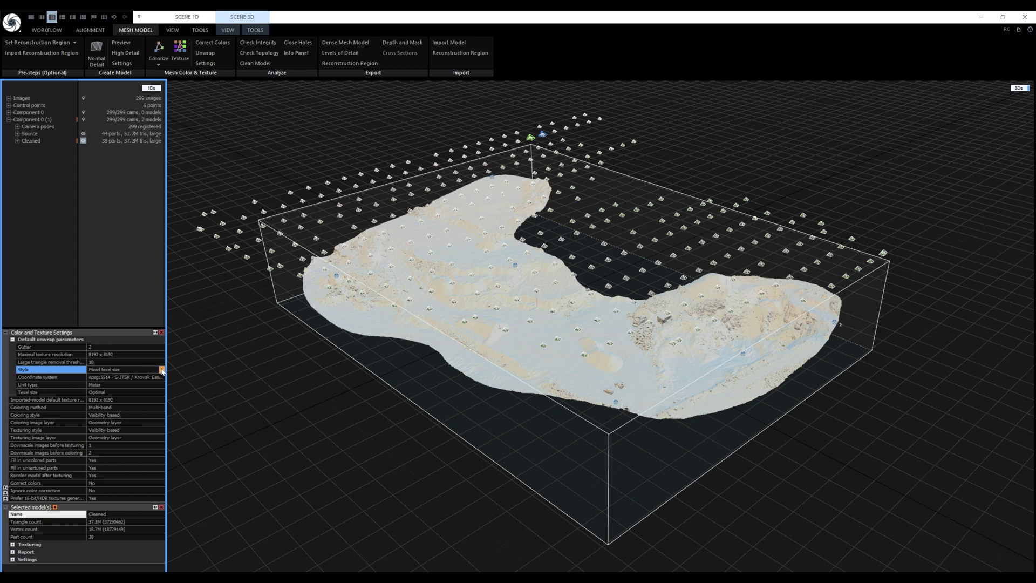
click(161, 370)
click(160, 378)
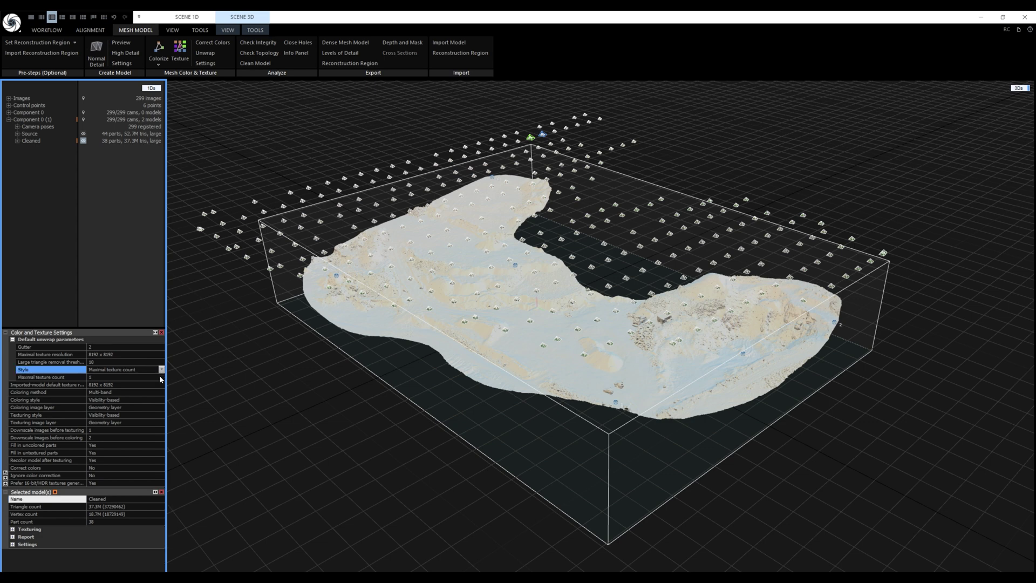
click(162, 369)
click(156, 383)
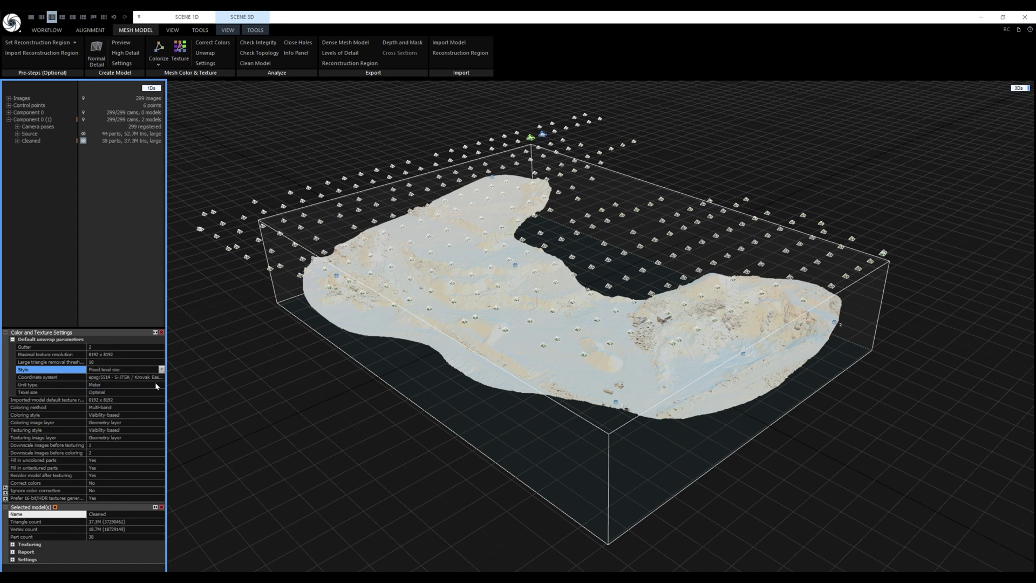
Try a custom texel size, restore Optimal texel size, and bring up the Unwrap settings.
click(162, 392)
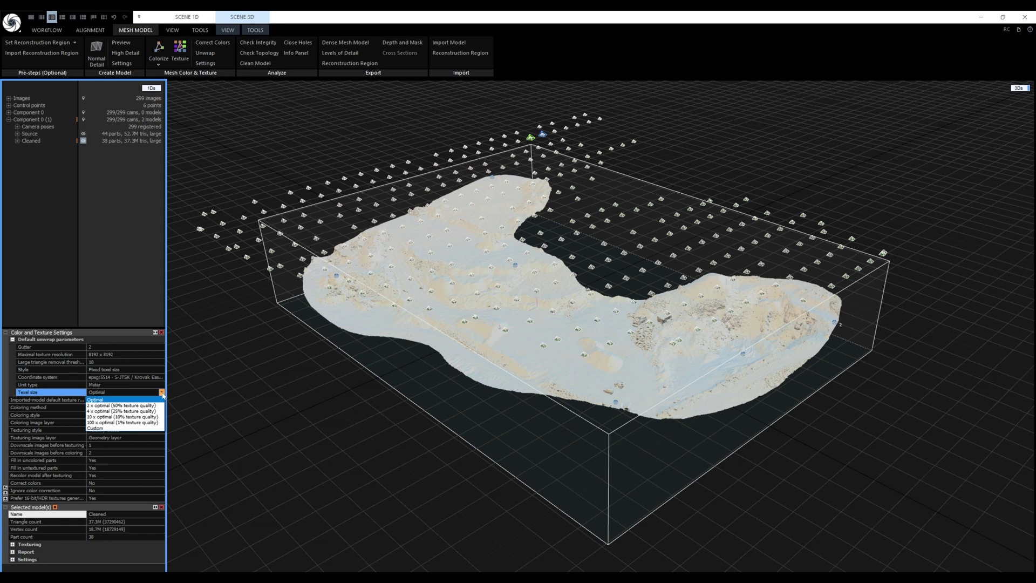
click(146, 428)
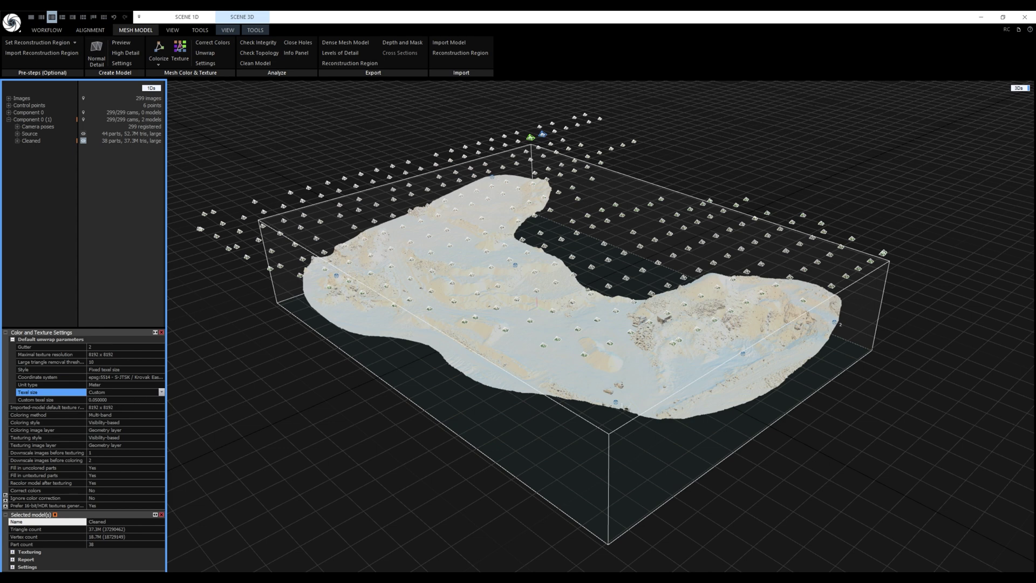
click(161, 391)
click(150, 399)
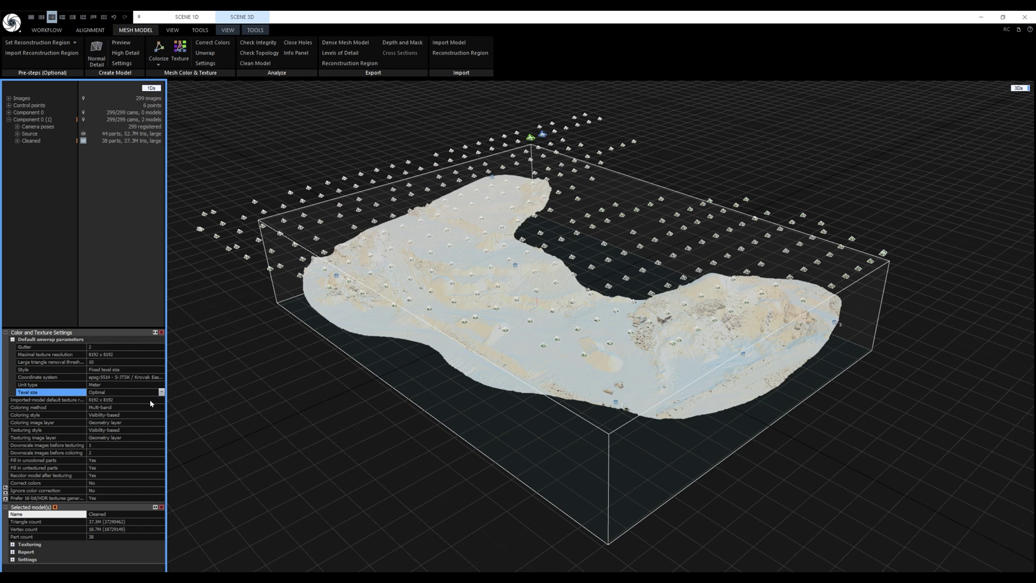
click(206, 53)
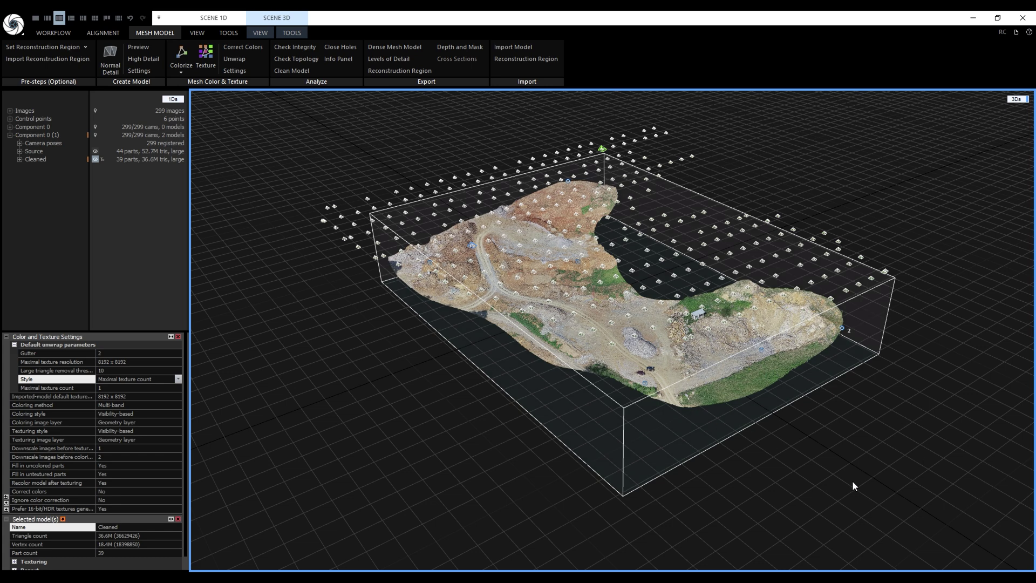
Run AI Classify on the model with the 'Mixed landscapes, construction sites, mines' classifier.
click(298, 31)
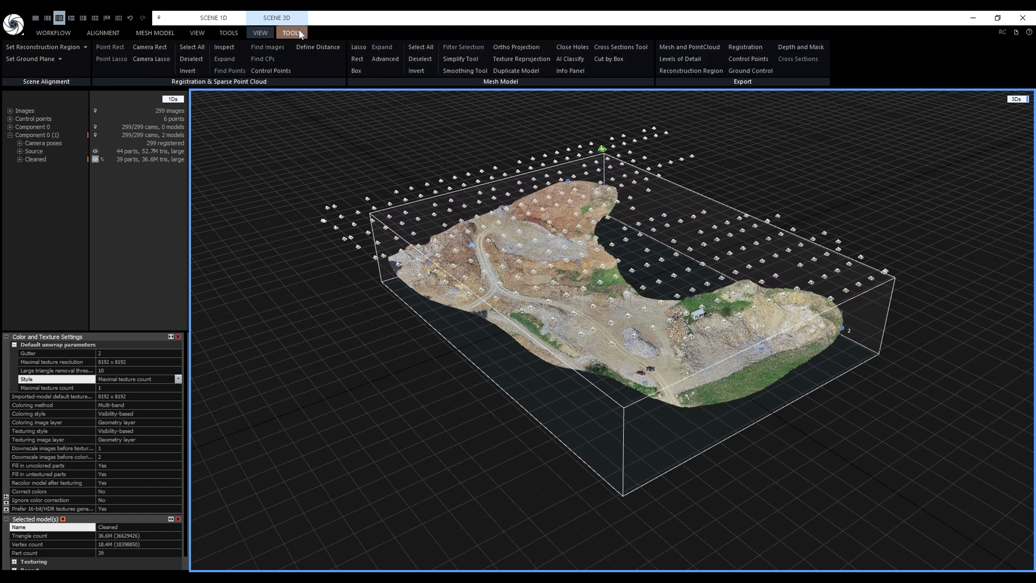
click(570, 59)
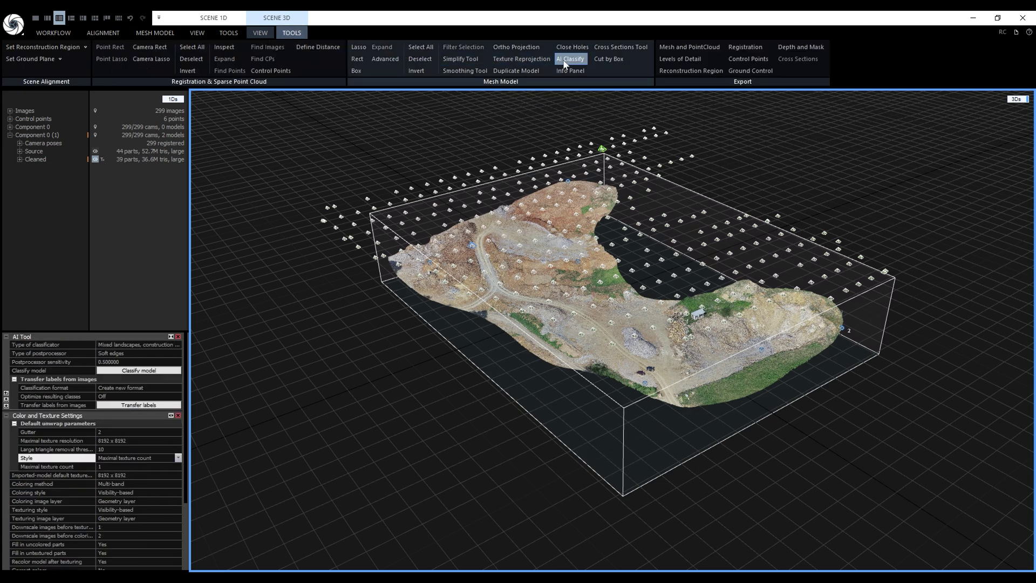
click(176, 344)
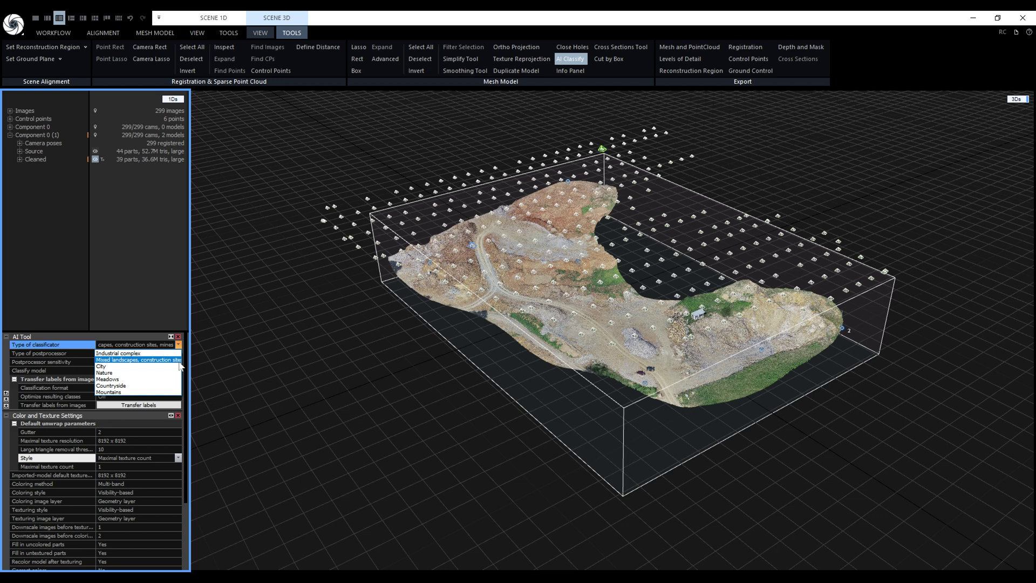
click(179, 360)
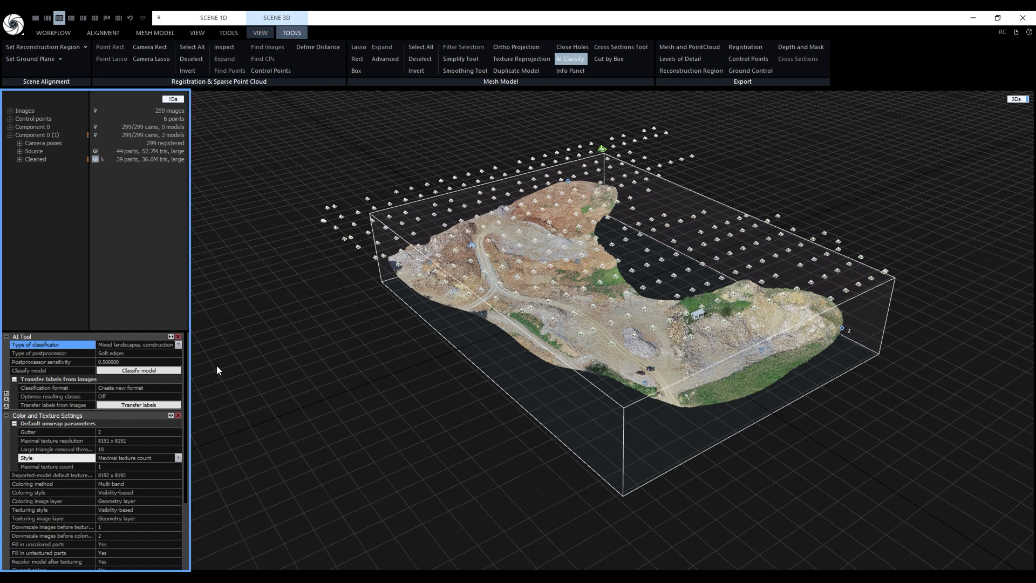
click(173, 371)
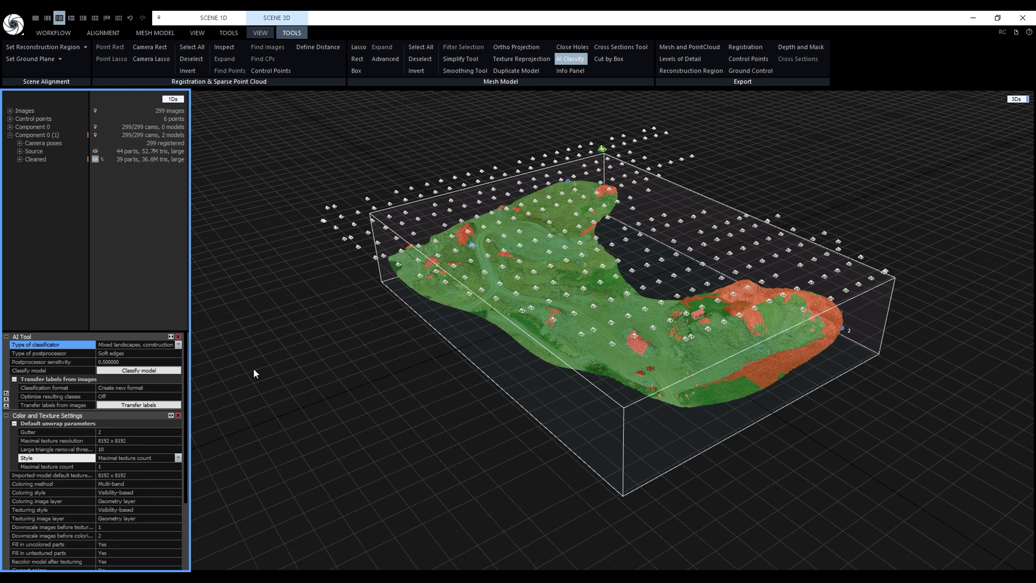
Zoom and tilt the view to inspect the green ground and red artificial-object classes.
scroll(684, 375, up, 6)
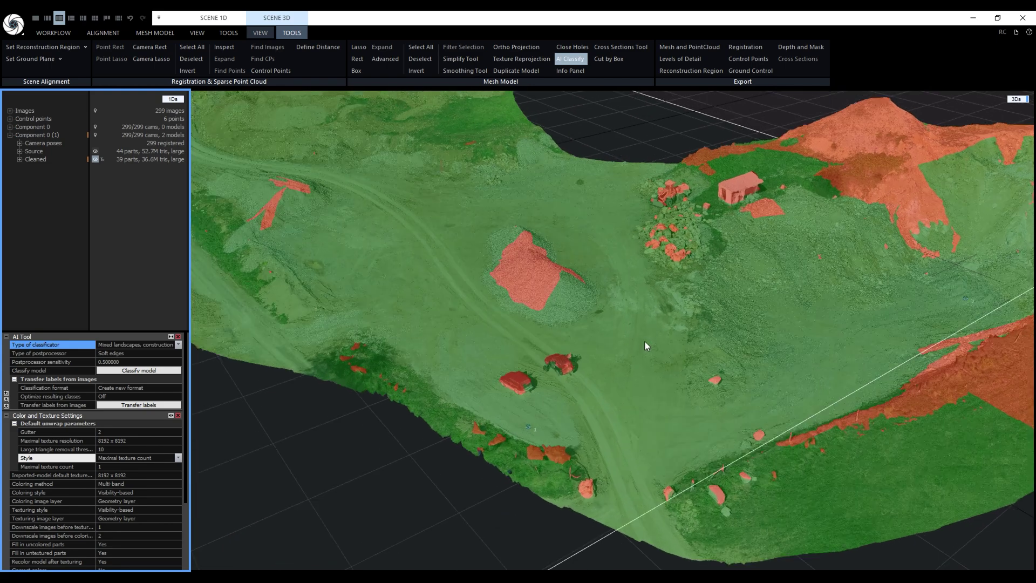
scroll(646, 345, up, 2)
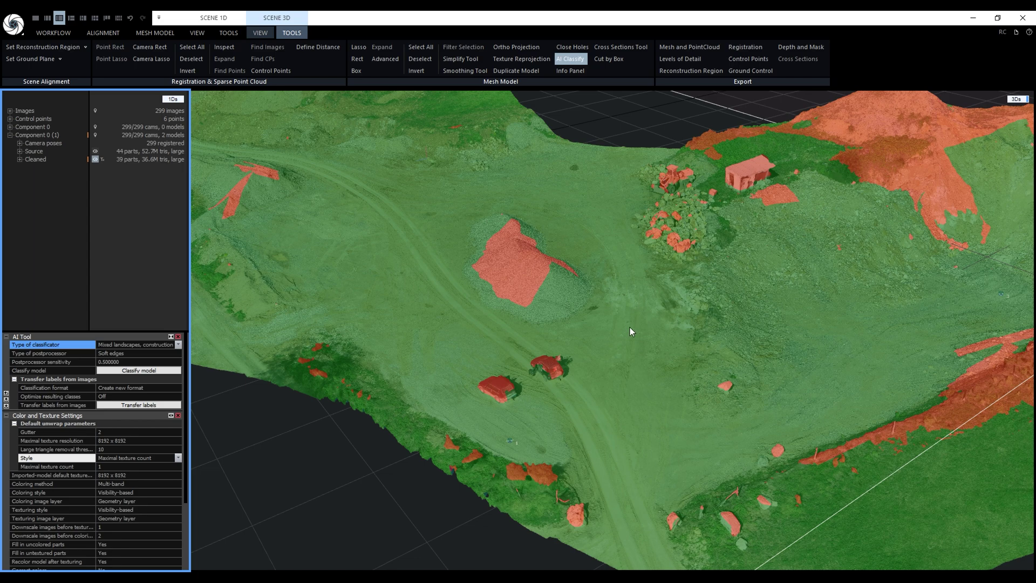
scroll(628, 332, down, 5)
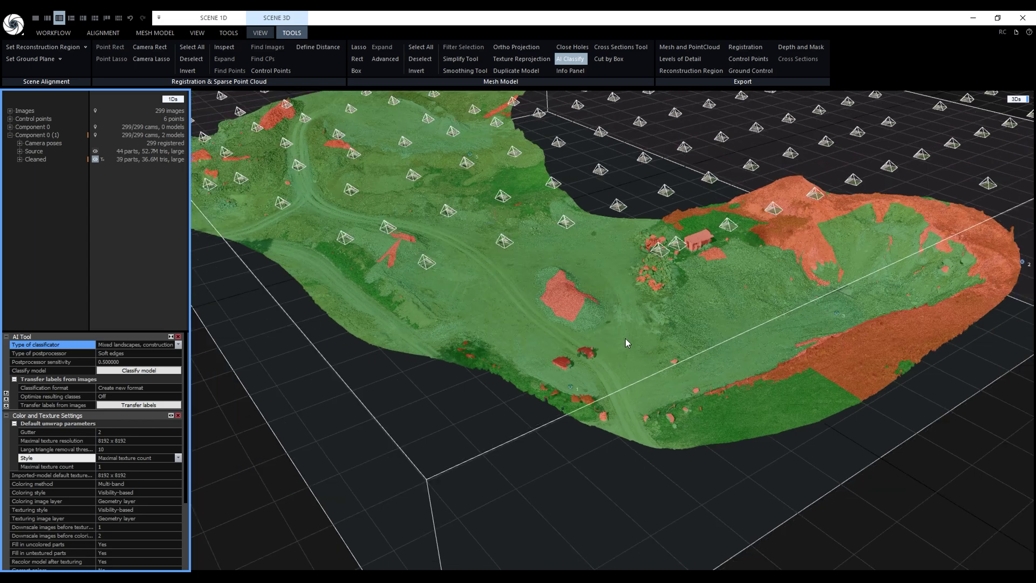
mouse_move(648, 407)
mouse_down()
mouse_move(658, 414)
mouse_move(650, 407)
mouse_up()
Lasso the whole Cleaned mesh and pick the Ground class under Classification 0.
click(358, 47)
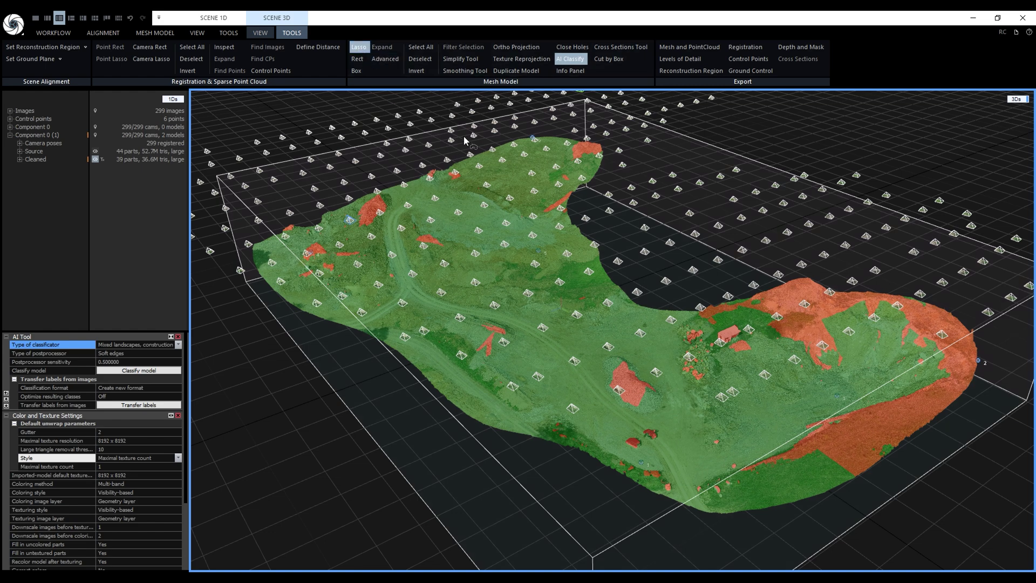
mouse_move(562, 129)
mouse_down()
mouse_move(452, 115)
mouse_move(287, 168)
mouse_move(213, 298)
mouse_move(381, 469)
mouse_move(695, 521)
mouse_move(866, 523)
mouse_move(988, 449)
mouse_move(1010, 318)
mouse_move(885, 212)
mouse_up()
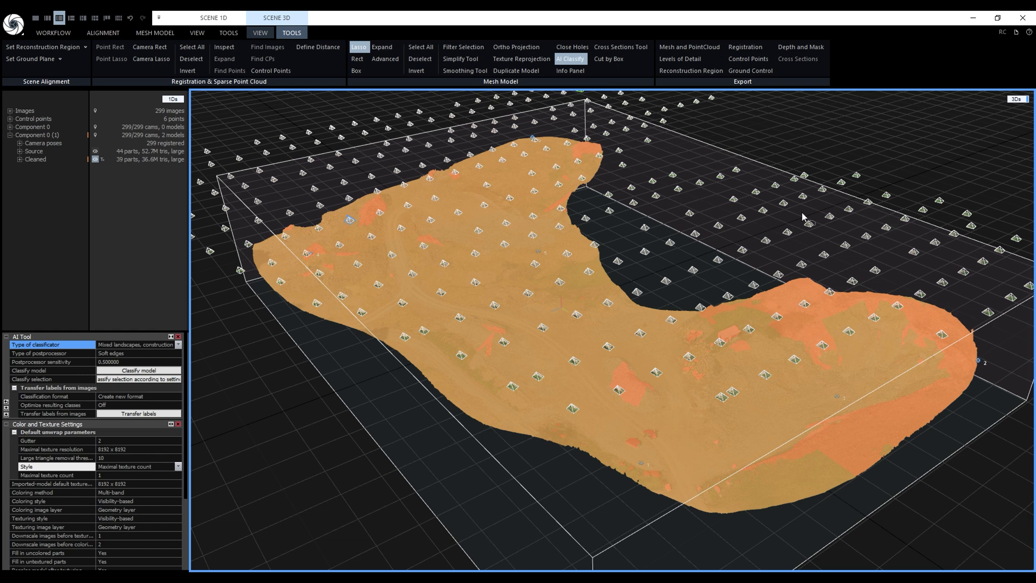
click(20, 160)
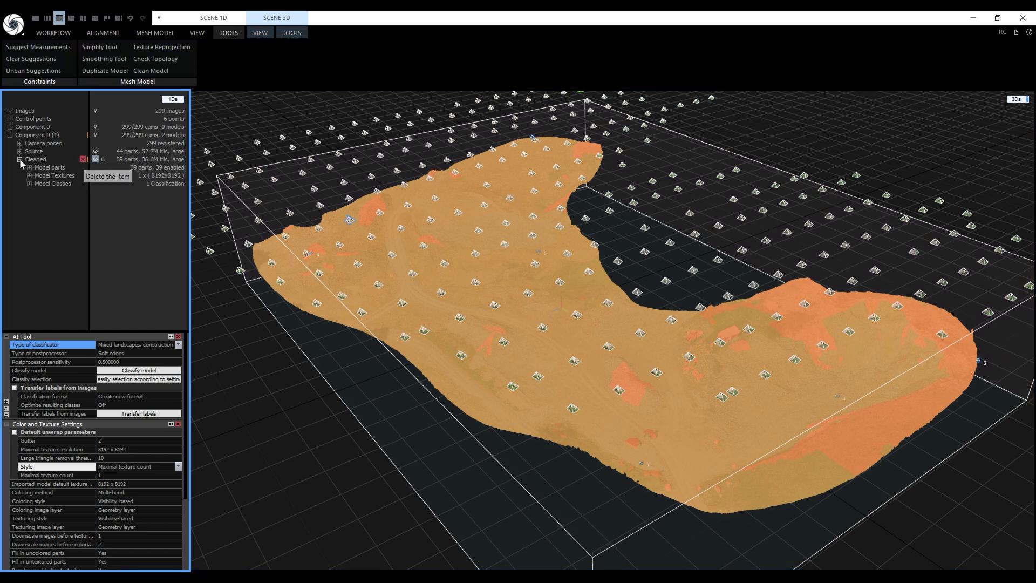
click(30, 184)
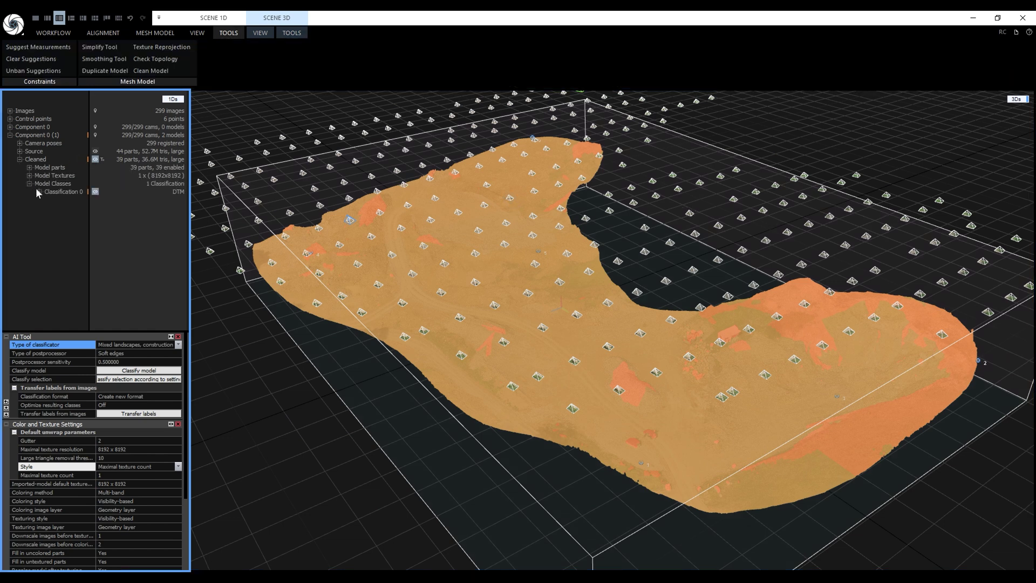
click(39, 192)
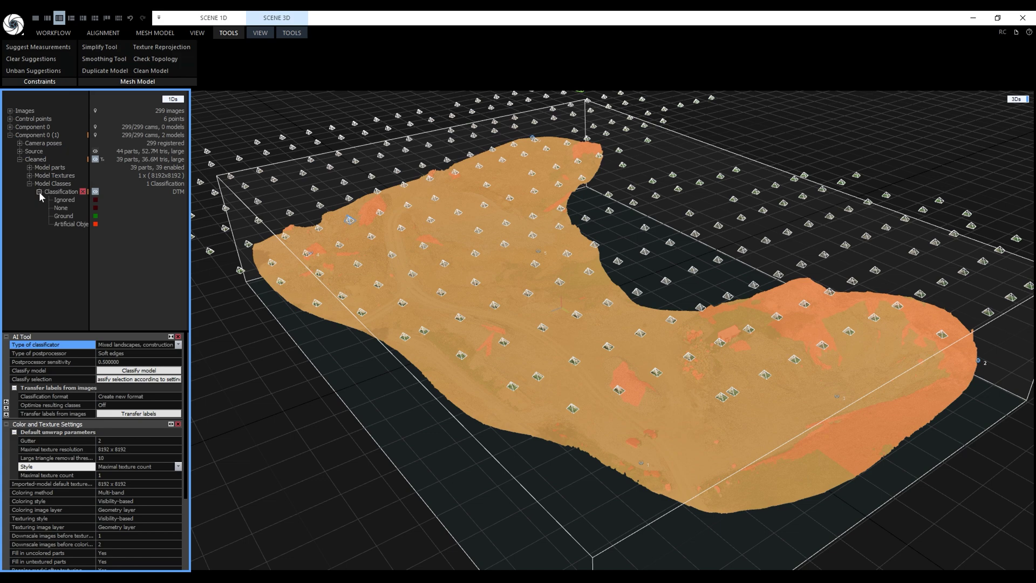
click(63, 216)
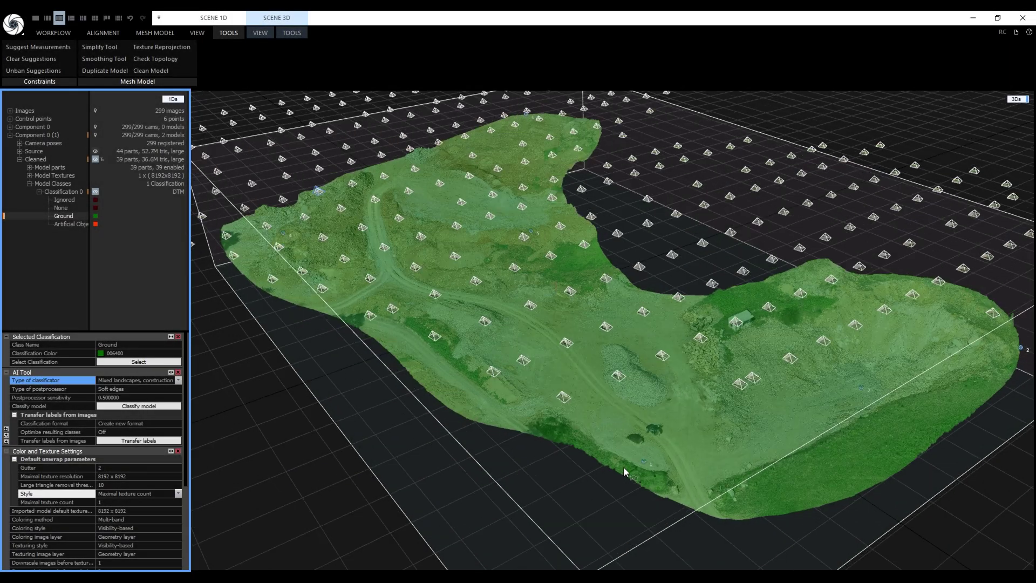
Lasso-select the mesh areas of the two cars.
scroll(624, 467, up, 10)
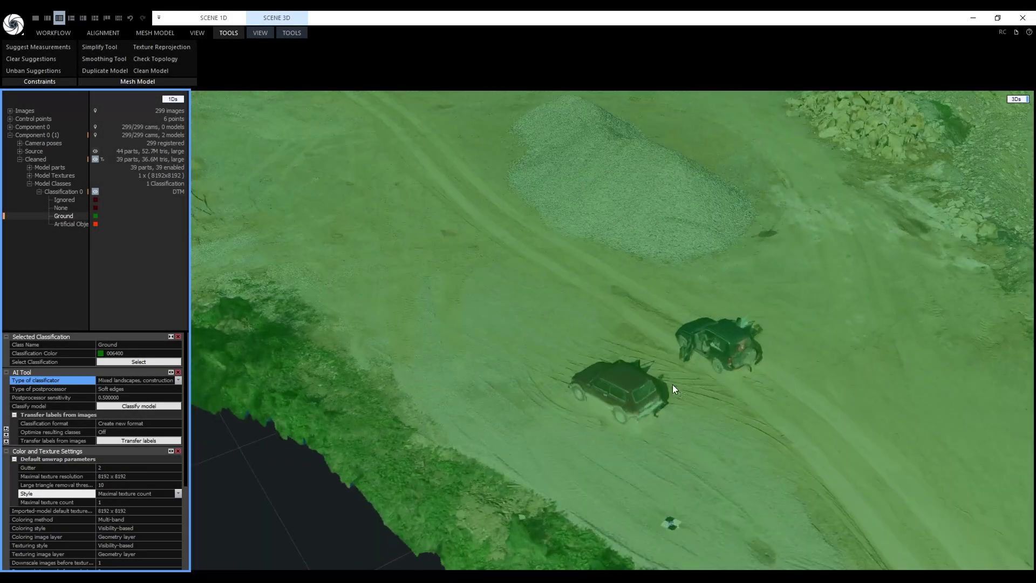
click(673, 381)
mouse_move(650, 335)
mouse_down()
mouse_move(568, 368)
mouse_move(590, 425)
mouse_move(646, 419)
mouse_move(656, 396)
mouse_up()
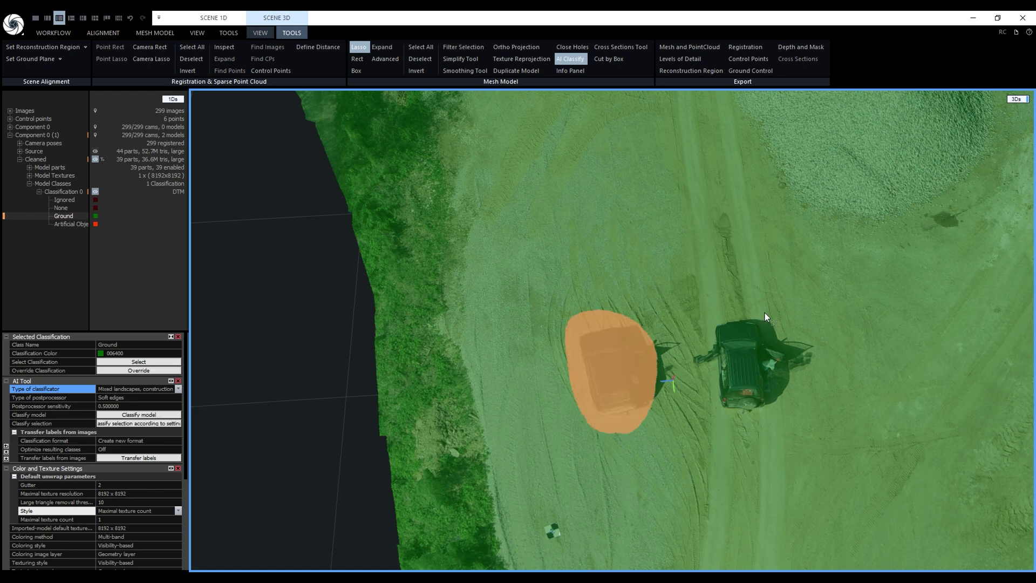
mouse_move(763, 312)
mouse_down()
mouse_move(707, 316)
mouse_move(685, 353)
mouse_move(730, 421)
mouse_move(763, 418)
mouse_move(794, 356)
mouse_move(775, 329)
mouse_up()
Lasso the shack, then Ctrl-add the loader to the selection.
scroll(584, 404, down, 4)
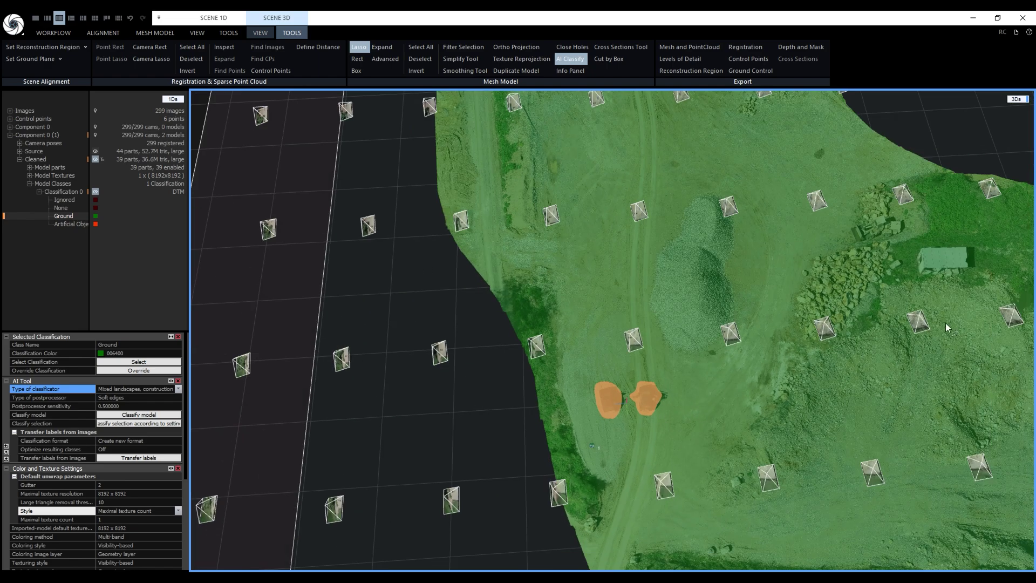
scroll(974, 207, up, 10)
scroll(793, 359, up, 2)
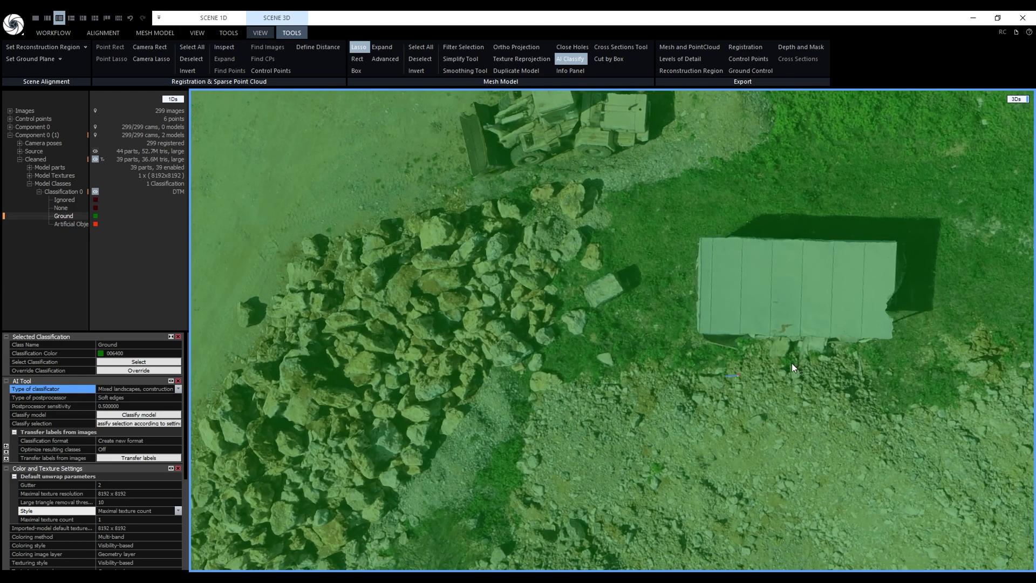
mouse_move(911, 235)
mouse_down()
mouse_move(752, 220)
mouse_move(688, 242)
mouse_move(684, 314)
mouse_move(696, 352)
mouse_move(773, 368)
mouse_move(914, 337)
mouse_up()
key(ctrl)
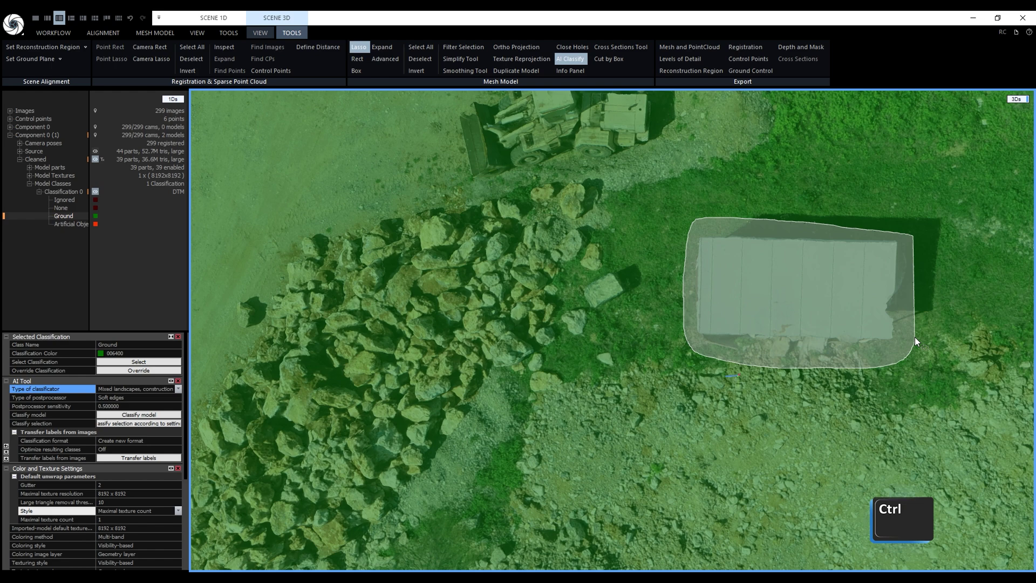
ctrl+drag(915, 337, 915, 337)
mouse_move(915, 337)
right_down()
mouse_move(818, 464)
mouse_move(658, 249)
right_up()
mouse_move(785, 310)
mouse_down()
mouse_move(626, 326)
mouse_move(622, 385)
mouse_move(645, 410)
mouse_move(798, 392)
mouse_move(835, 353)
mouse_move(828, 313)
mouse_up()
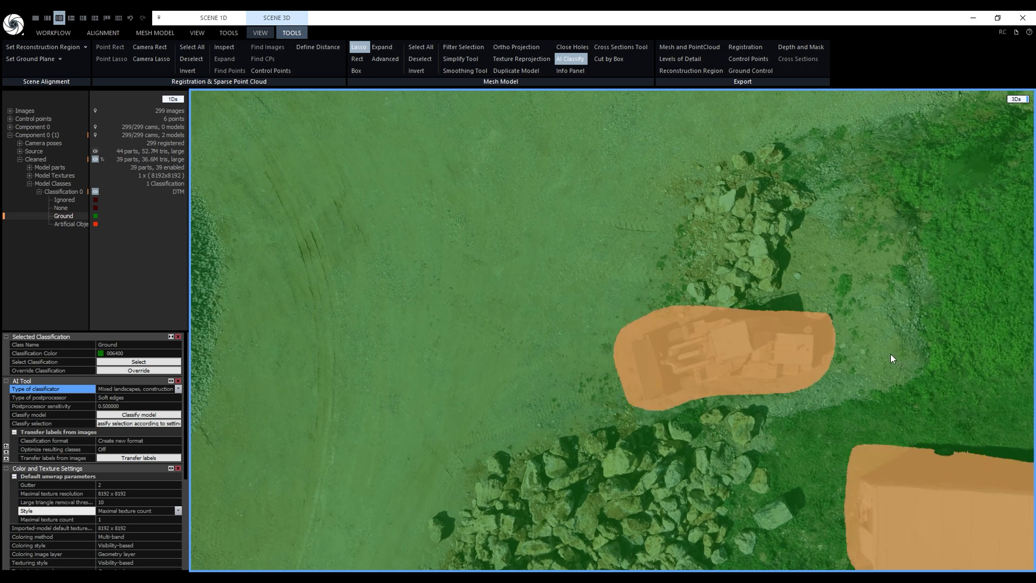
drag(89, 229, 103, 229)
Override the shack and loader to Artificial Object, leaving four red spots, and close AI Classify.
click(83, 224)
click(137, 371)
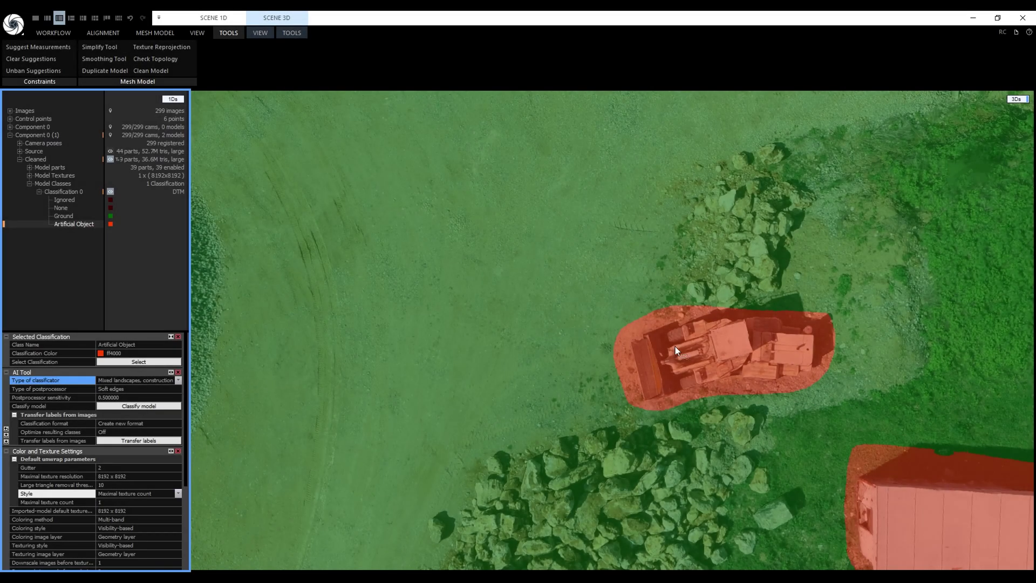
scroll(685, 321, down, 10)
drag(835, 242, 755, 296)
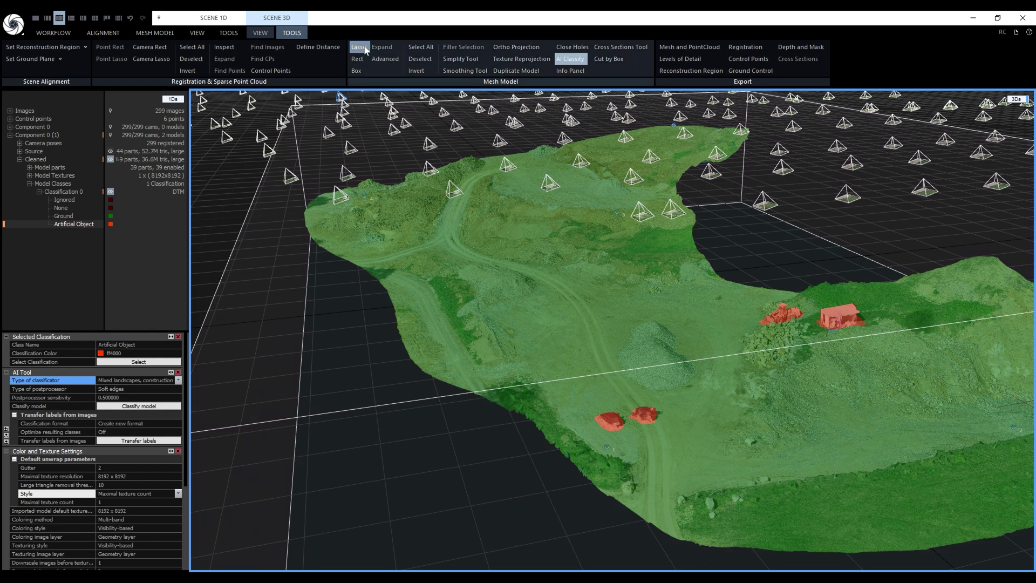
click(571, 59)
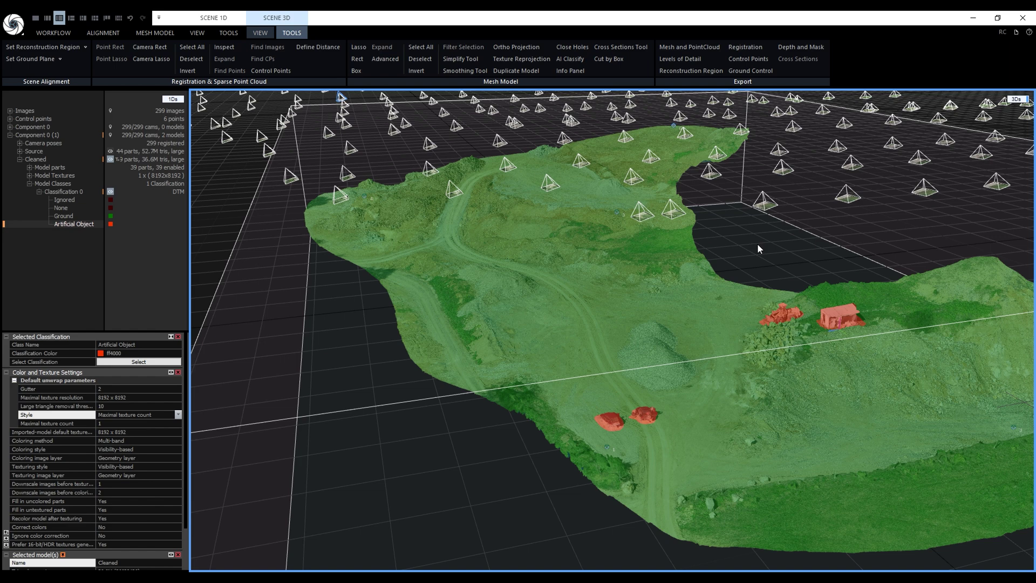
Place a cross-section box over the quarry with sections along its long side, giving 213 sections.
click(620, 47)
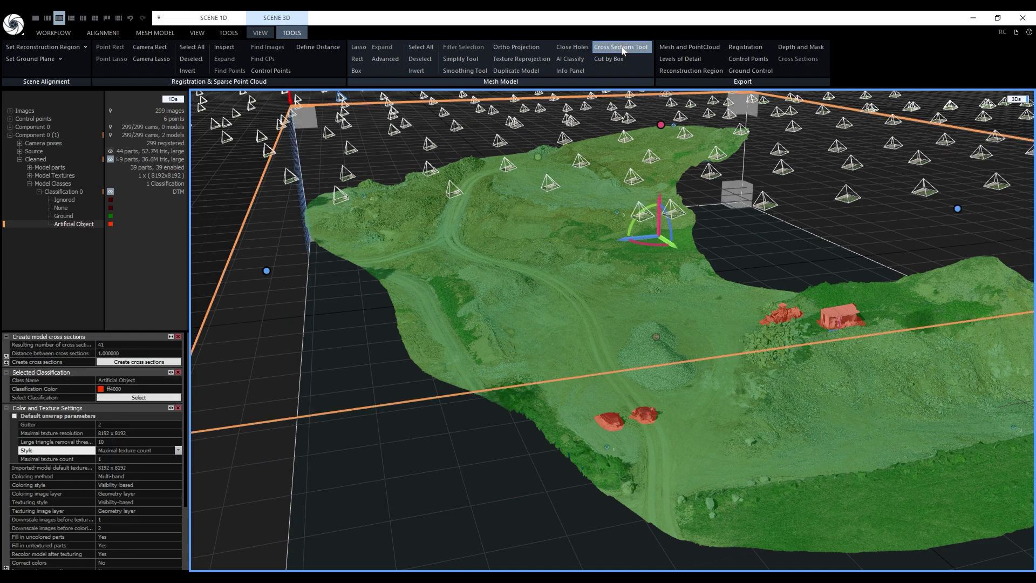
scroll(707, 251, down, 10)
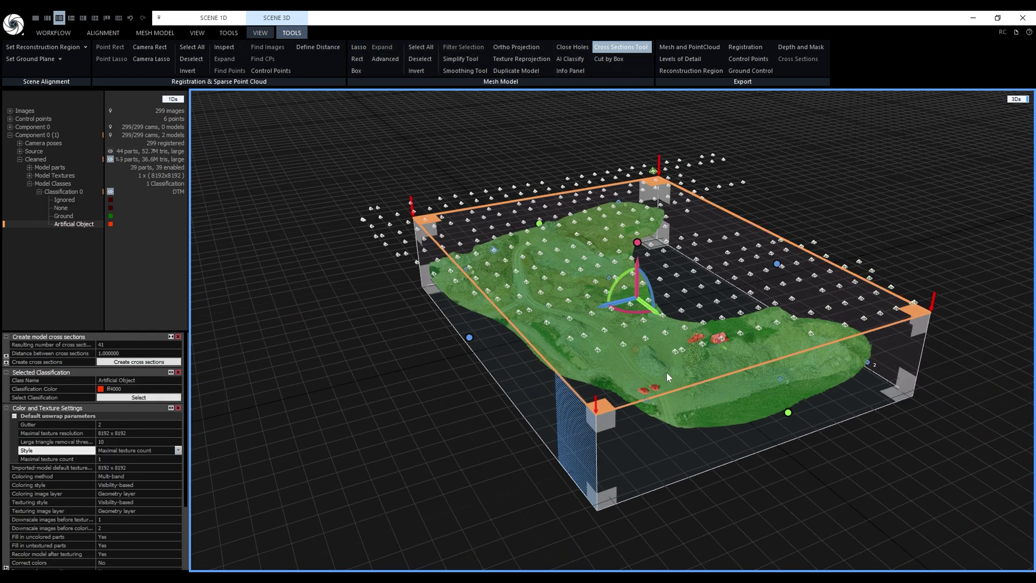
drag(666, 373, 681, 370)
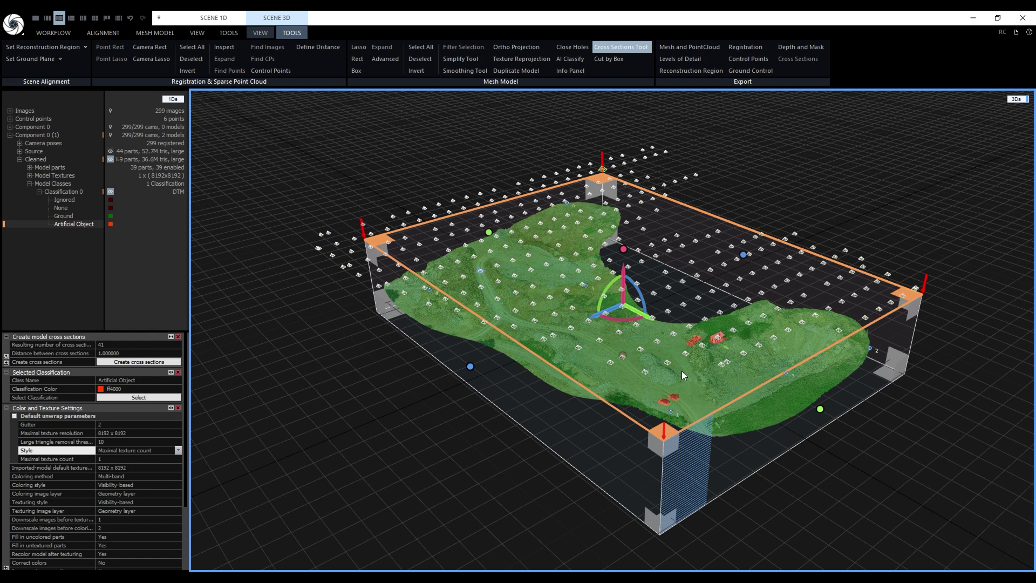
click(728, 461)
click(911, 319)
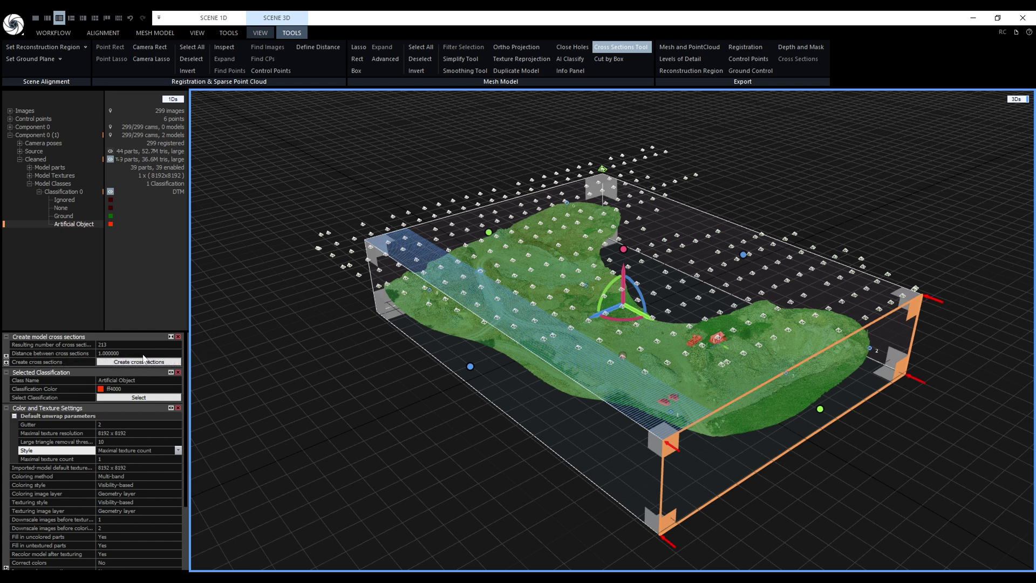
Set the cross-section spacing to 5 and create the 43 cross sections.
click(175, 352)
text(5)
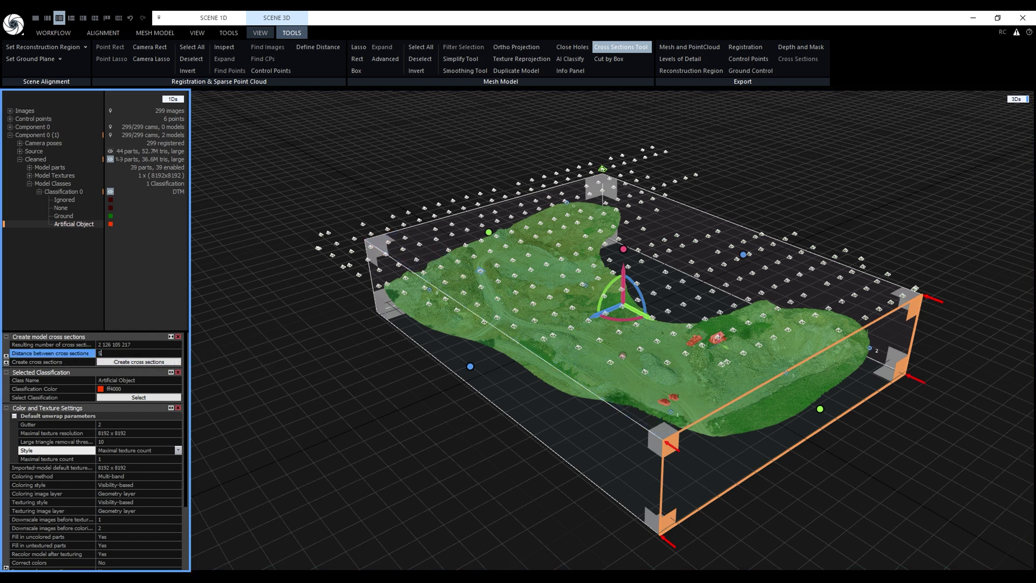
key(Return)
click(156, 362)
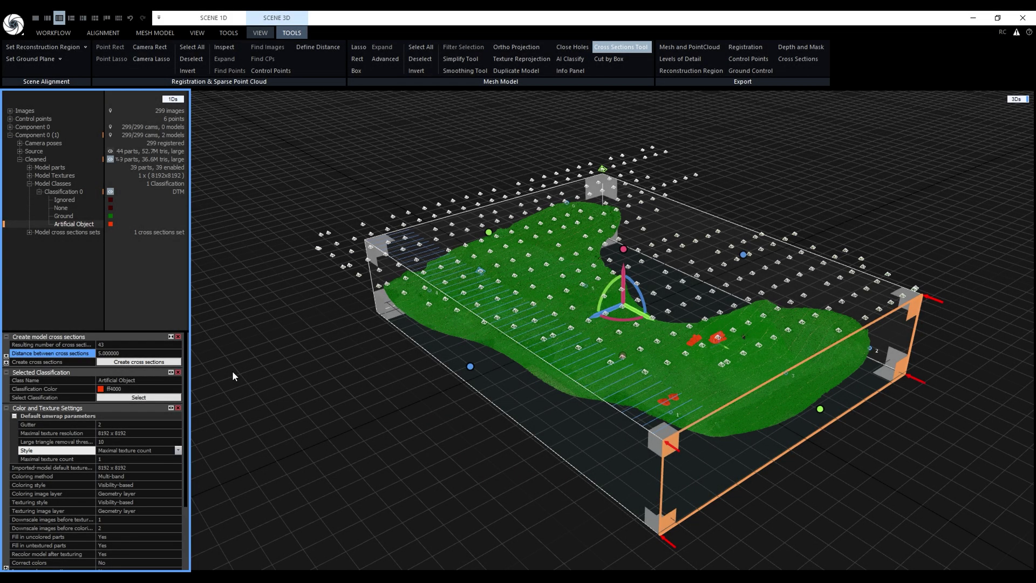
Hide the Cleaned mesh and expand Cross section 0 to inspect the orange section lines.
click(111, 159)
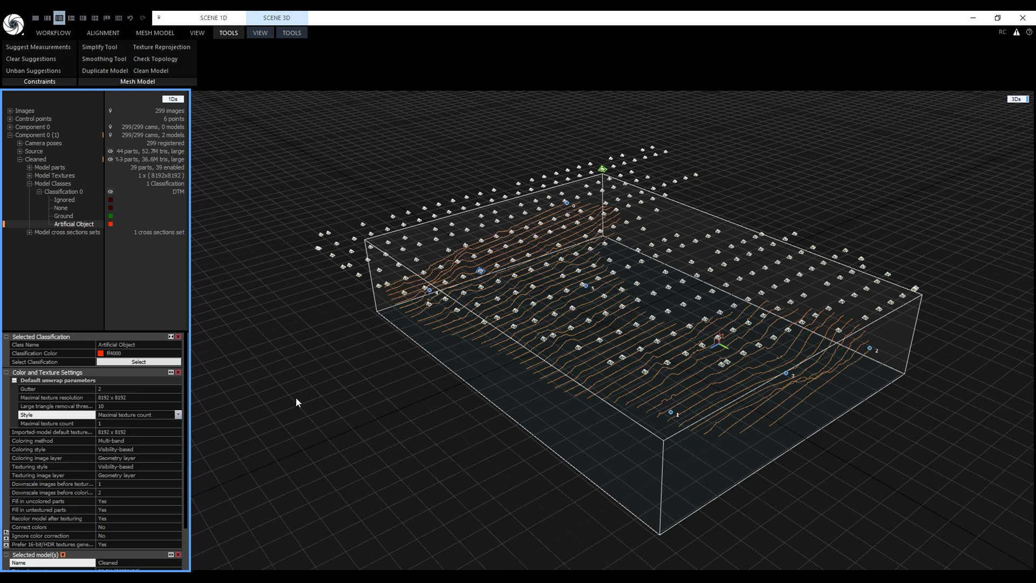
click(29, 233)
scroll(622, 401, up, 8)
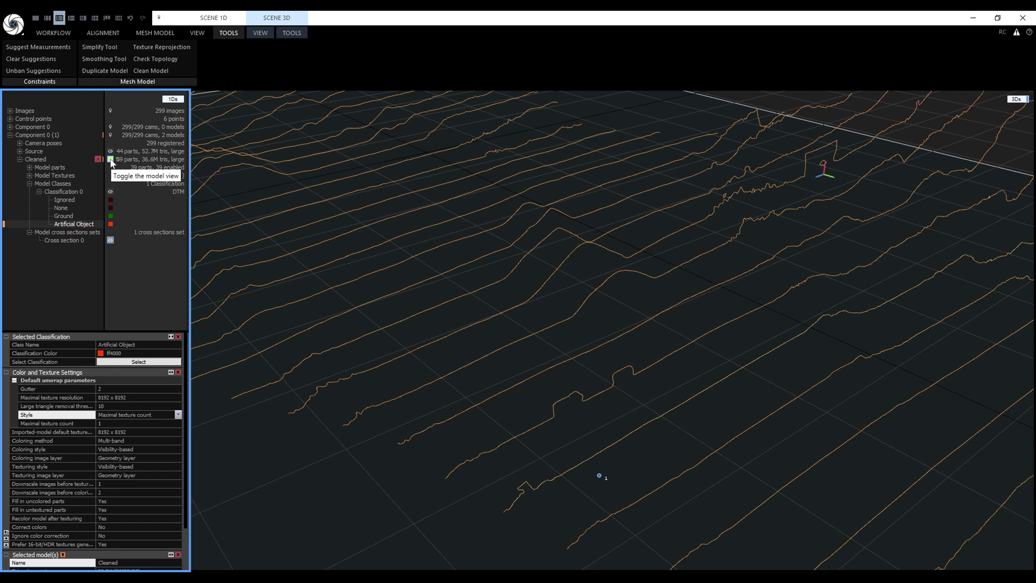
Filter out the Artificial Object triangles and close the holes, producing Model 2.
click(110, 160)
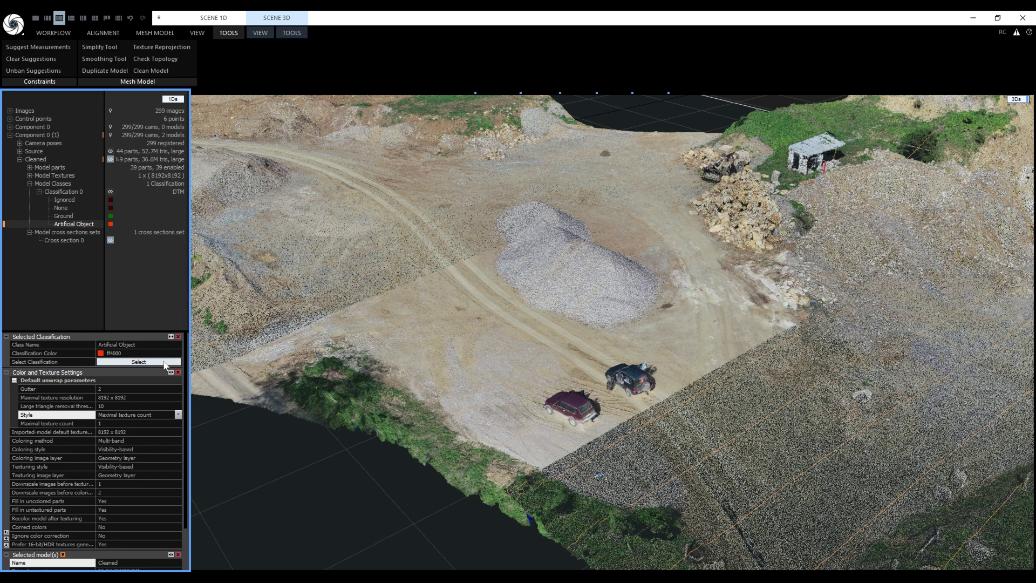
click(165, 365)
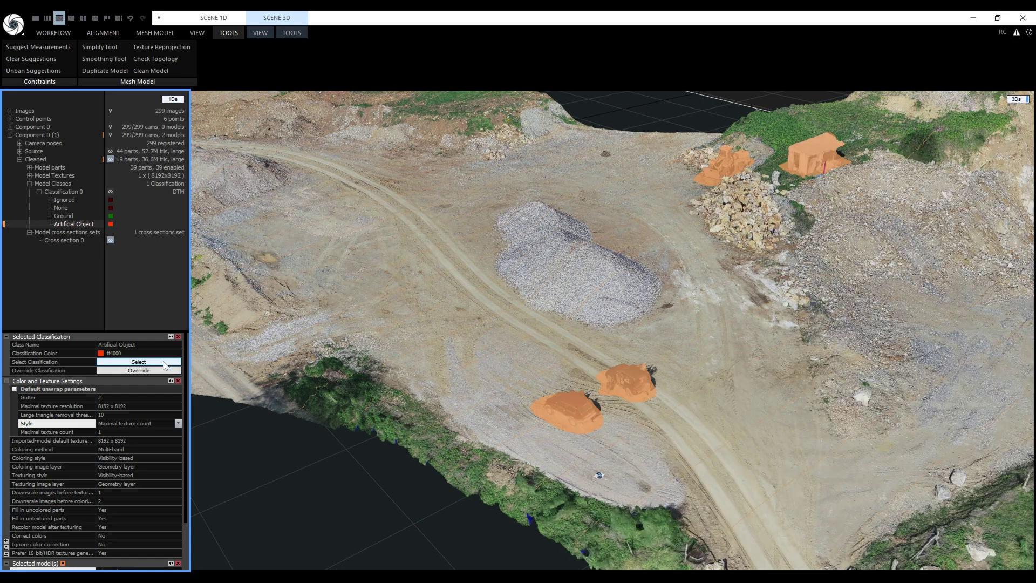
click(294, 33)
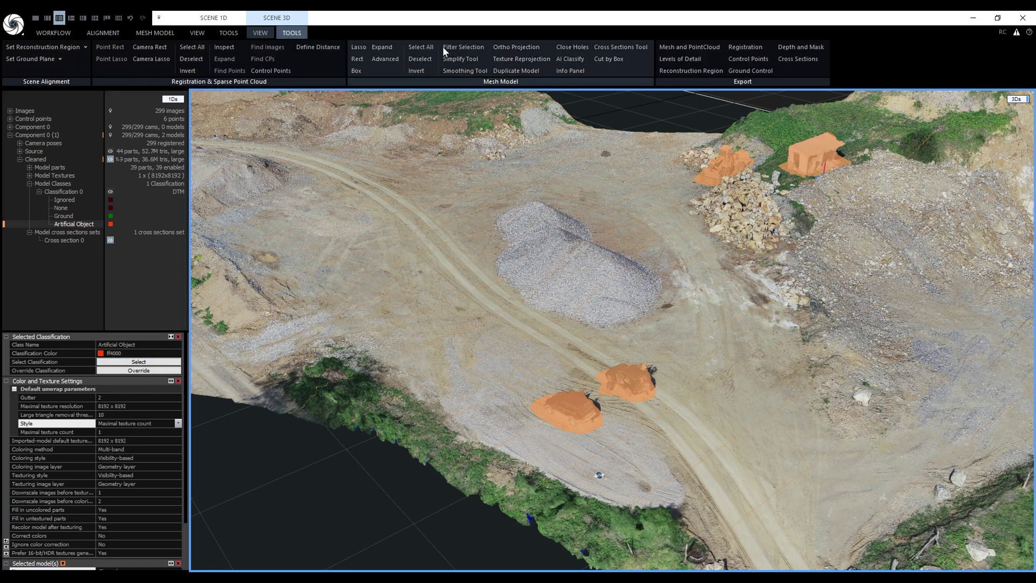
click(448, 48)
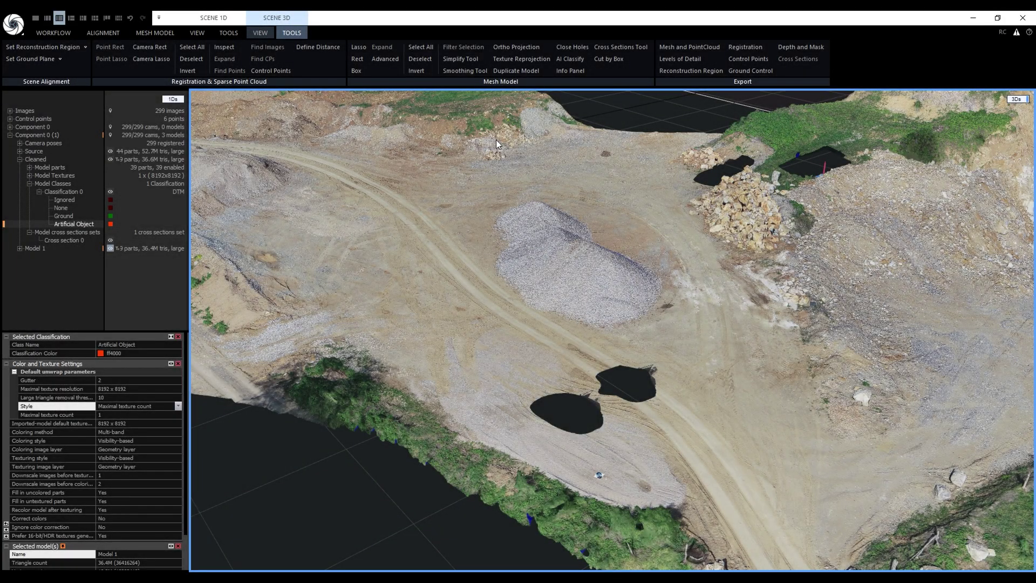
click(575, 49)
click(171, 352)
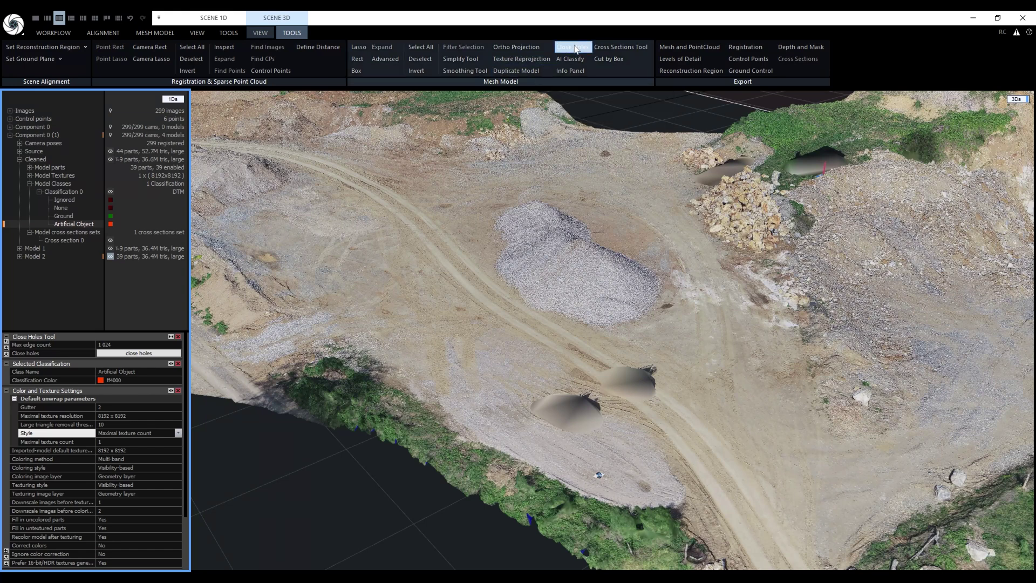
Start cross sections on Model 2 with the section plane on the box's right face, giving 43 sections.
click(610, 48)
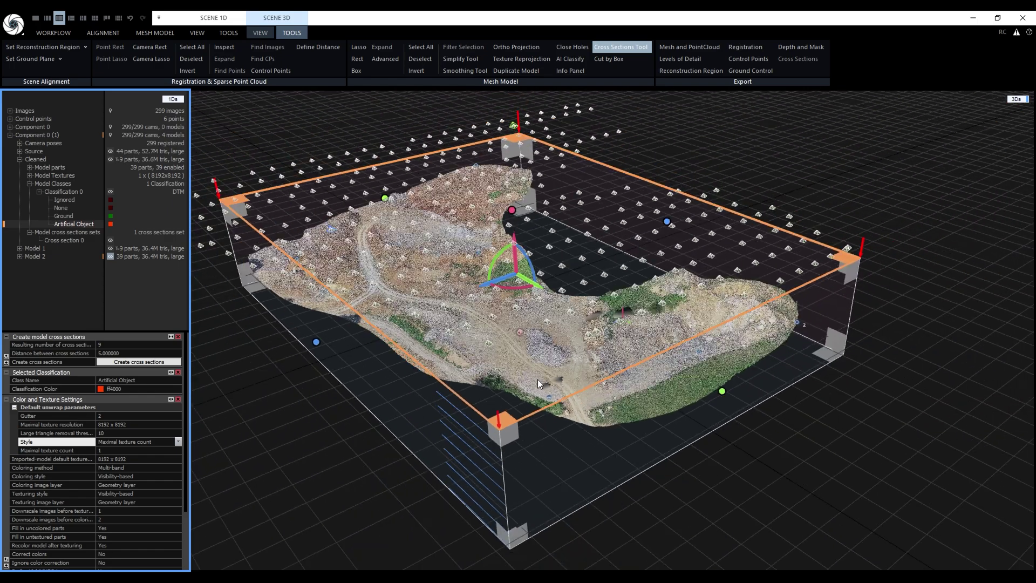
click(517, 436)
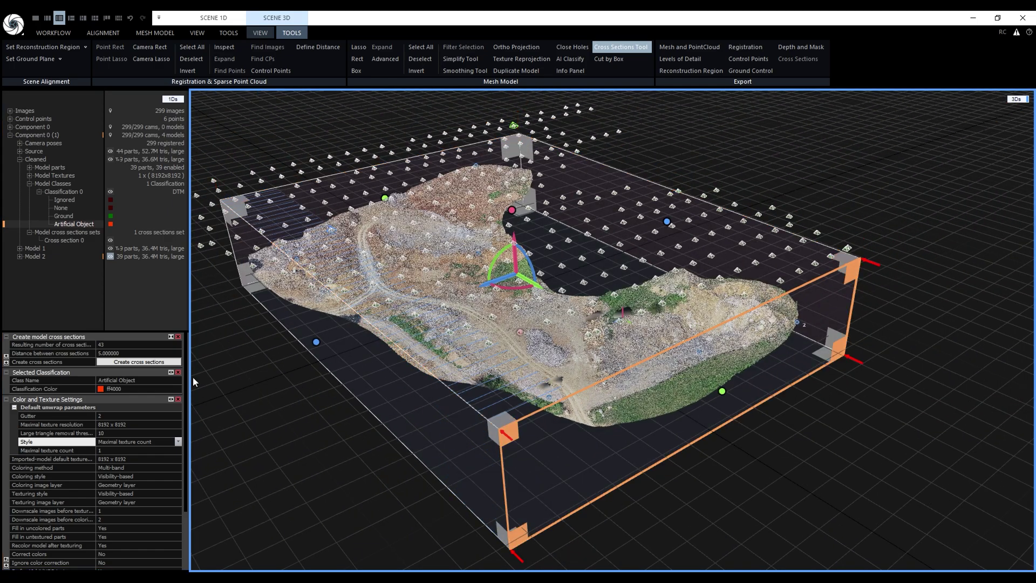